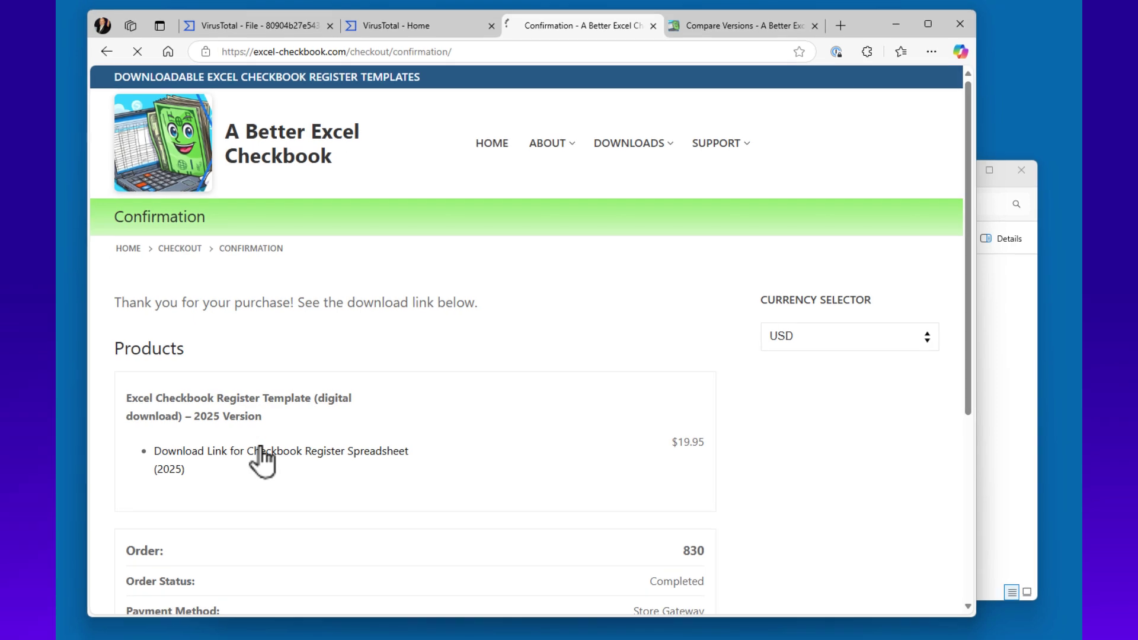
Step: Download Excel-Checkbook-Register-2025.xlsm from the purchase confirmation page and show it in its folder
{"action": "left_click", "coordinate": [249, 453]}
{"action": "mouse_move", "coordinate": [828, 152]}
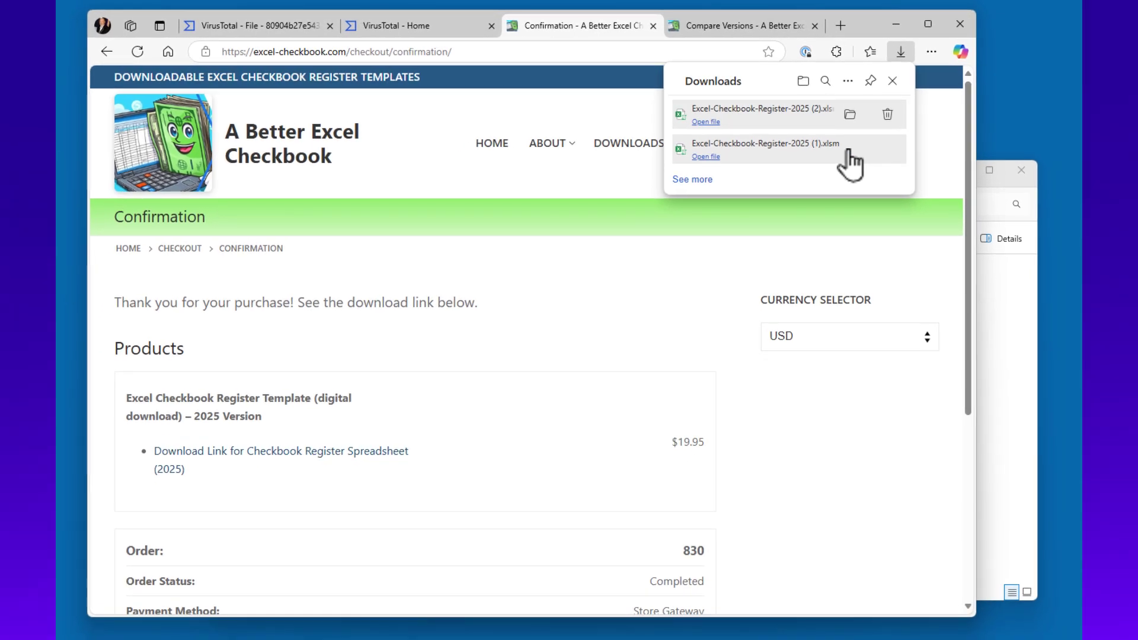
{"action": "left_click", "coordinate": [739, 209]}
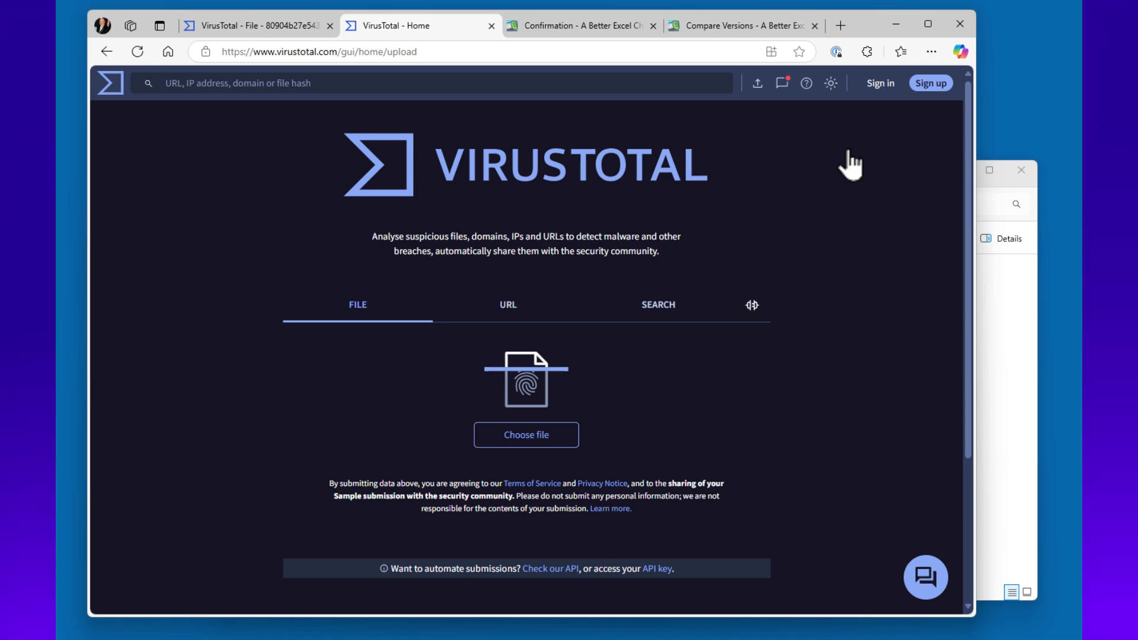
Step: Bring up the VirusTotal report for Excel-Checkbook-Register-2025.xlsm and scroll down to Code insights
{"action": "key", "text": "ctrl+shift+Tab"}
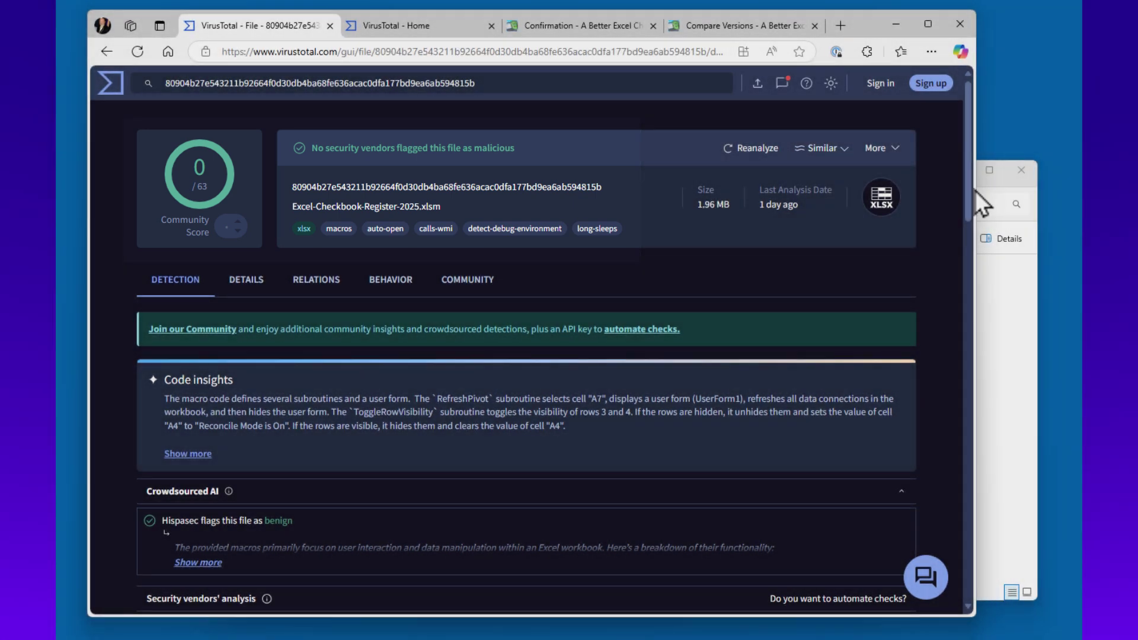
{"action": "left_click_drag", "start_coordinate": [968, 190], "coordinate": [974, 306]}
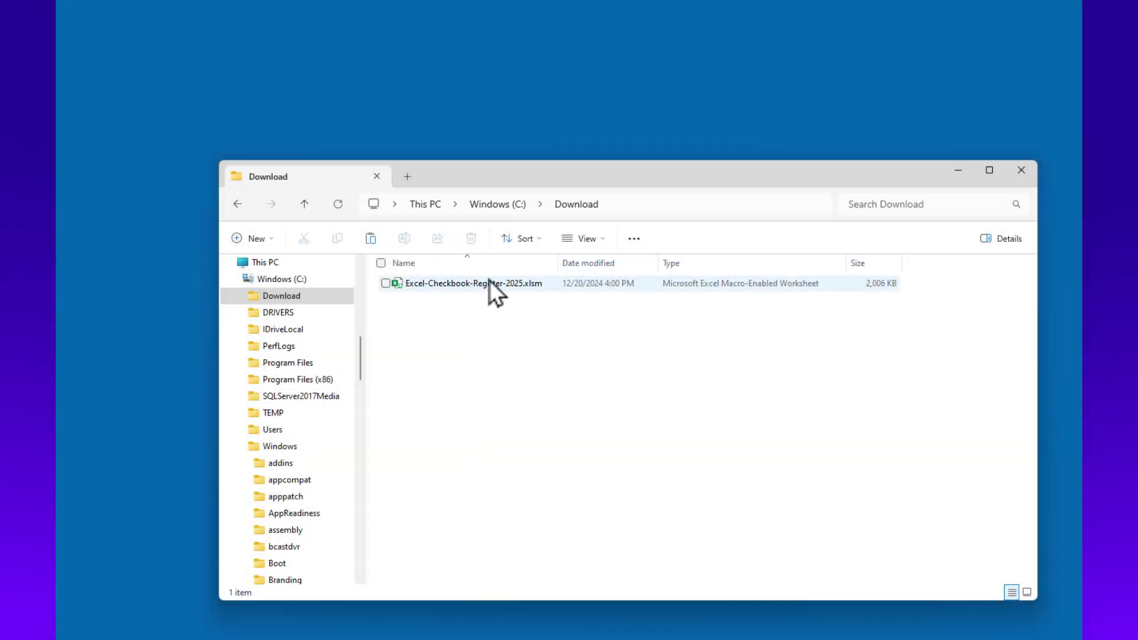
{"action": "left_click", "coordinate": [481, 286]}
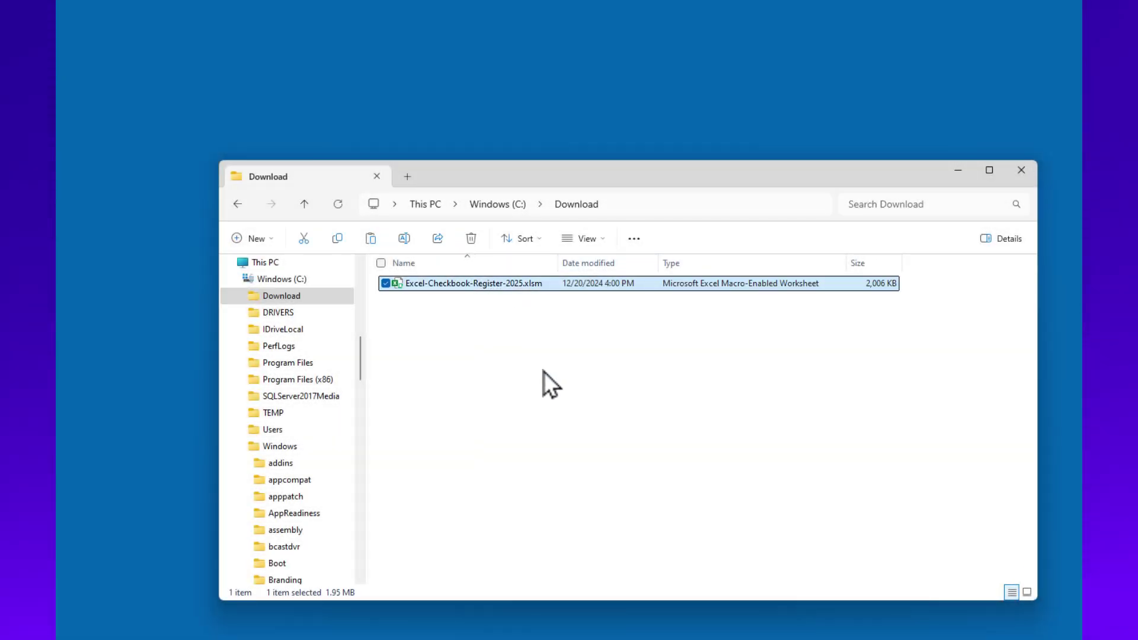
{"action": "key", "text": "Return"}
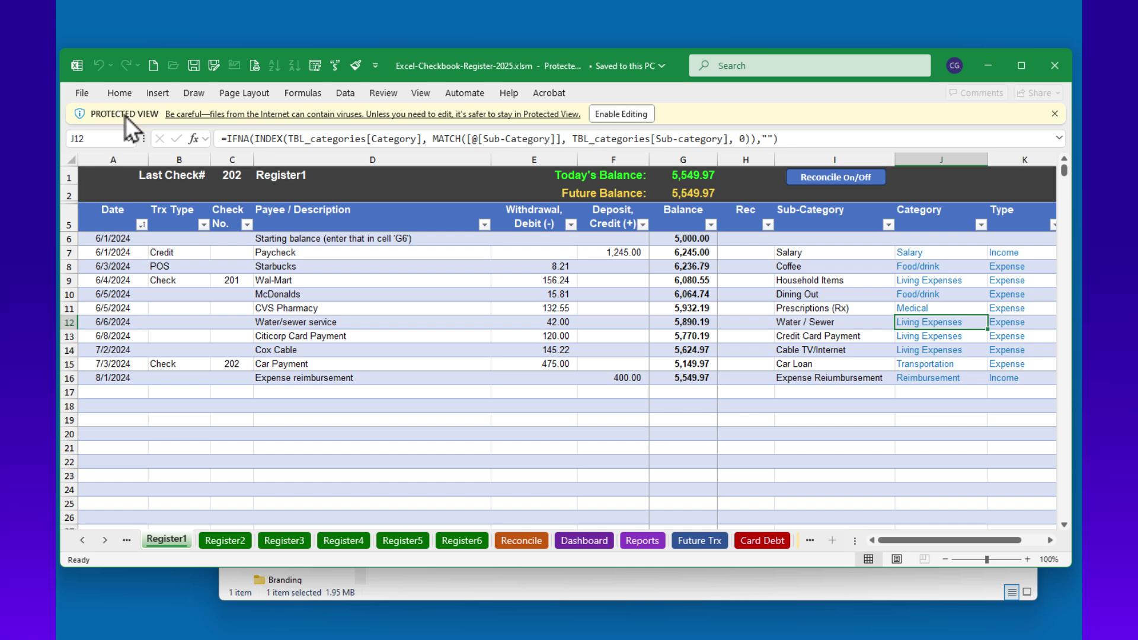
{"action": "left_click", "coordinate": [623, 114]}
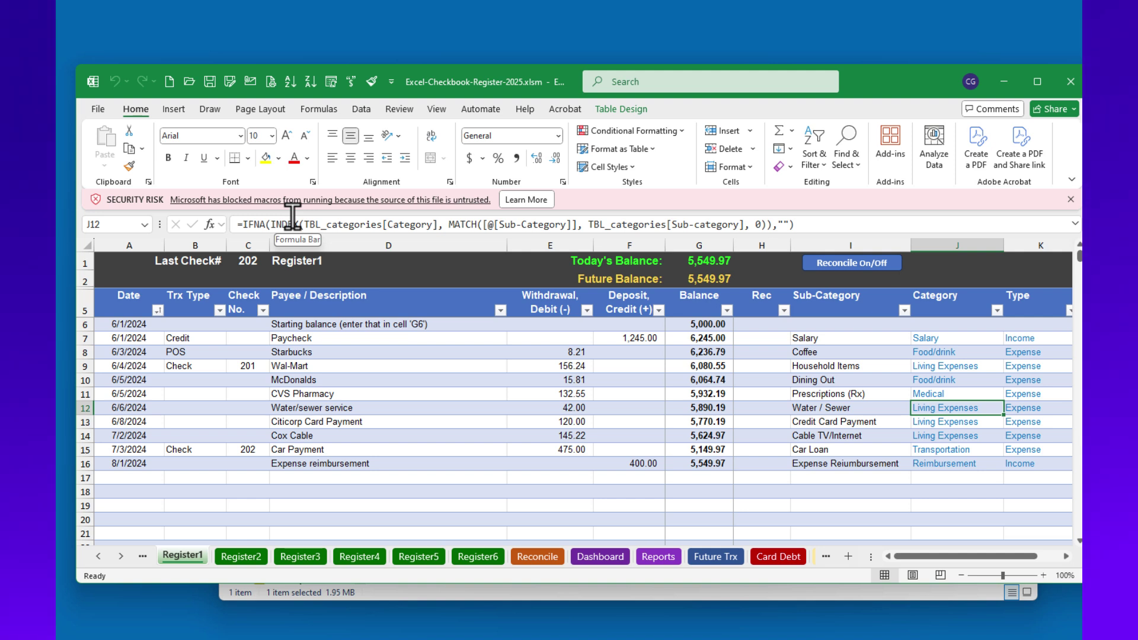
{"action": "left_click", "coordinate": [1078, 87]}
{"action": "key", "text": "n"}
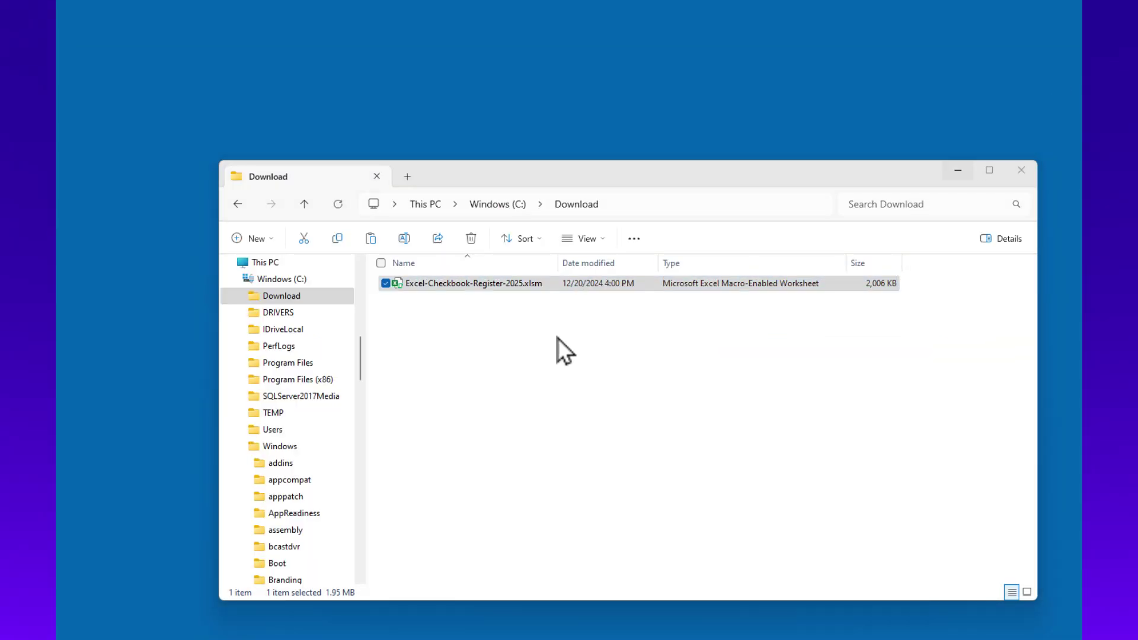
Step: Tick Unblock in the Properties of Excel-Checkbook-Register-2025.xlsm and apply it
{"action": "left_click", "coordinate": [533, 353]}
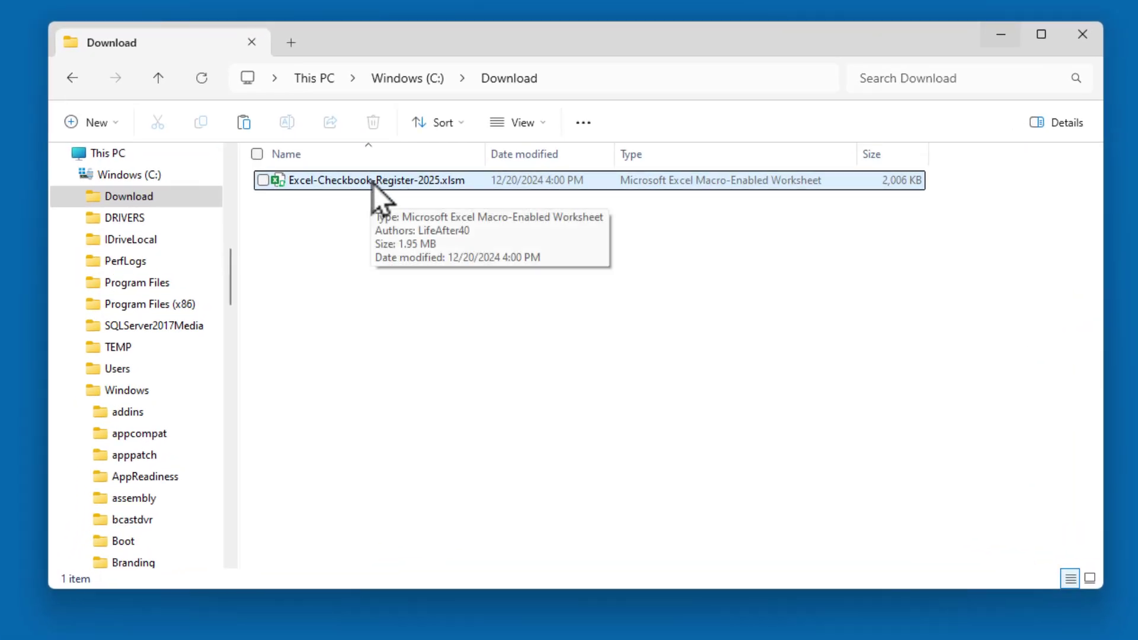
{"action": "left_click", "coordinate": [373, 183]}
{"action": "right_click", "coordinate": [372, 183]}
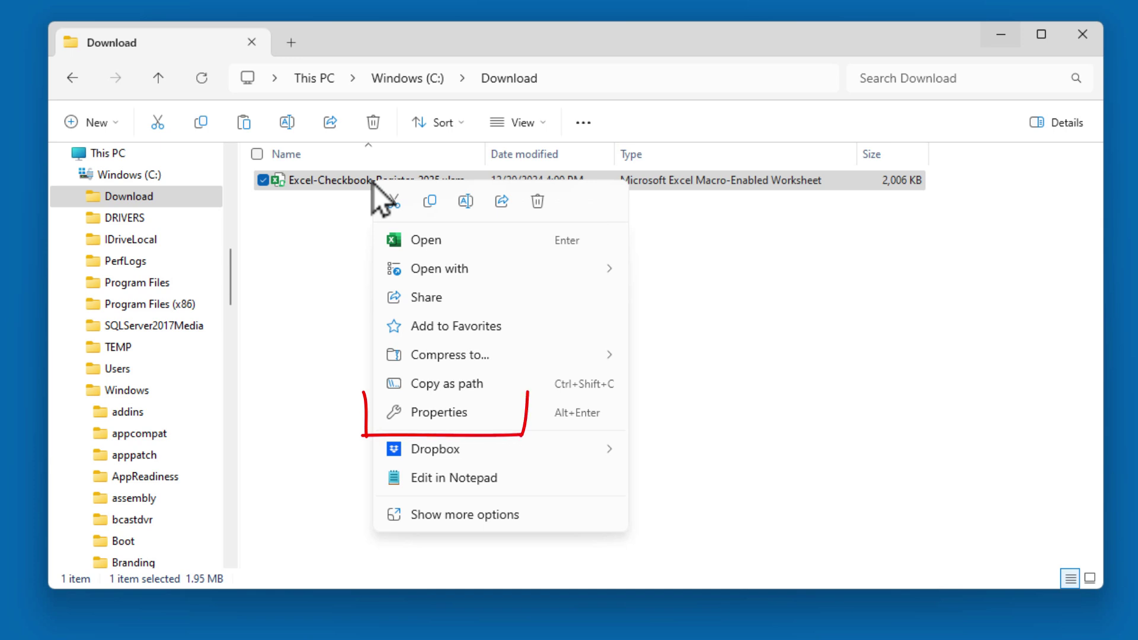
{"action": "left_click", "coordinate": [481, 423]}
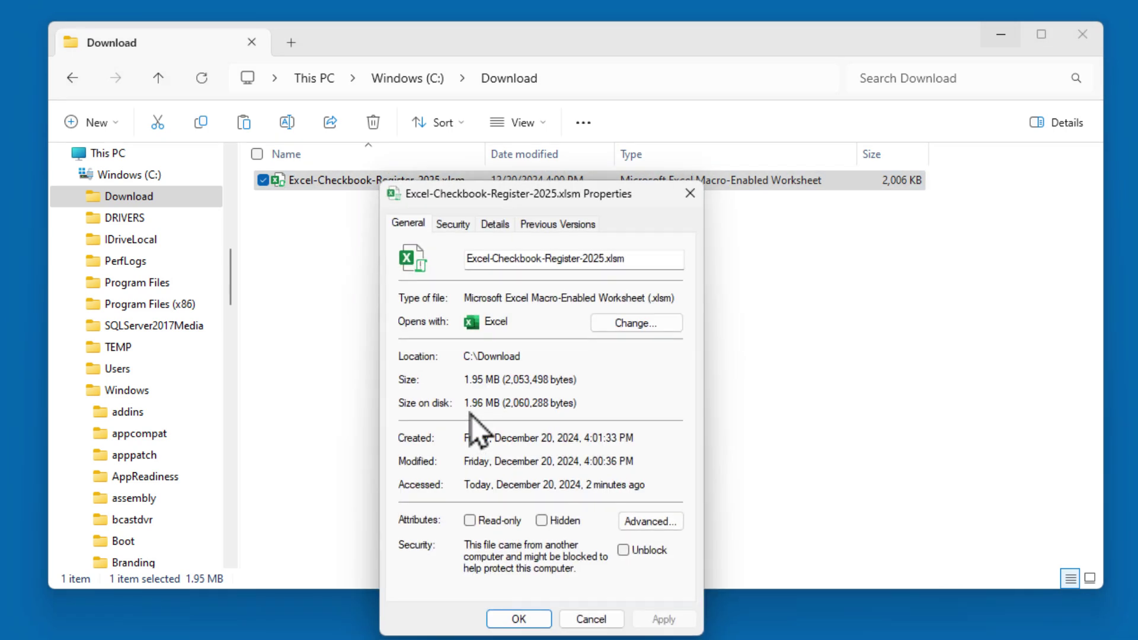
{"action": "left_click", "coordinate": [624, 550]}
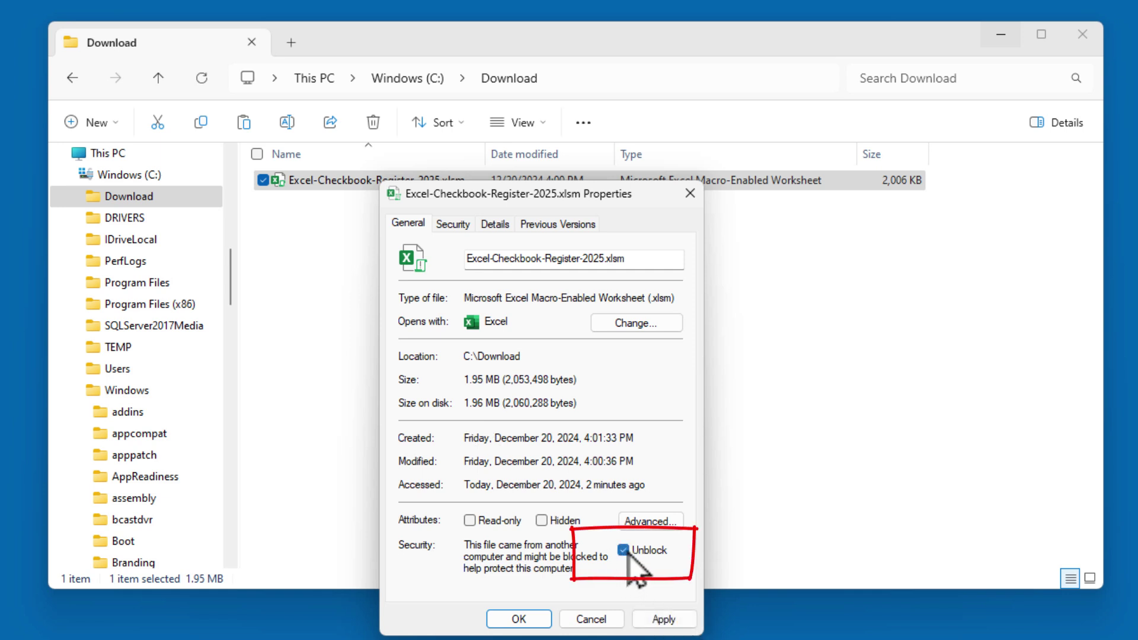
{"action": "left_click", "coordinate": [519, 619]}
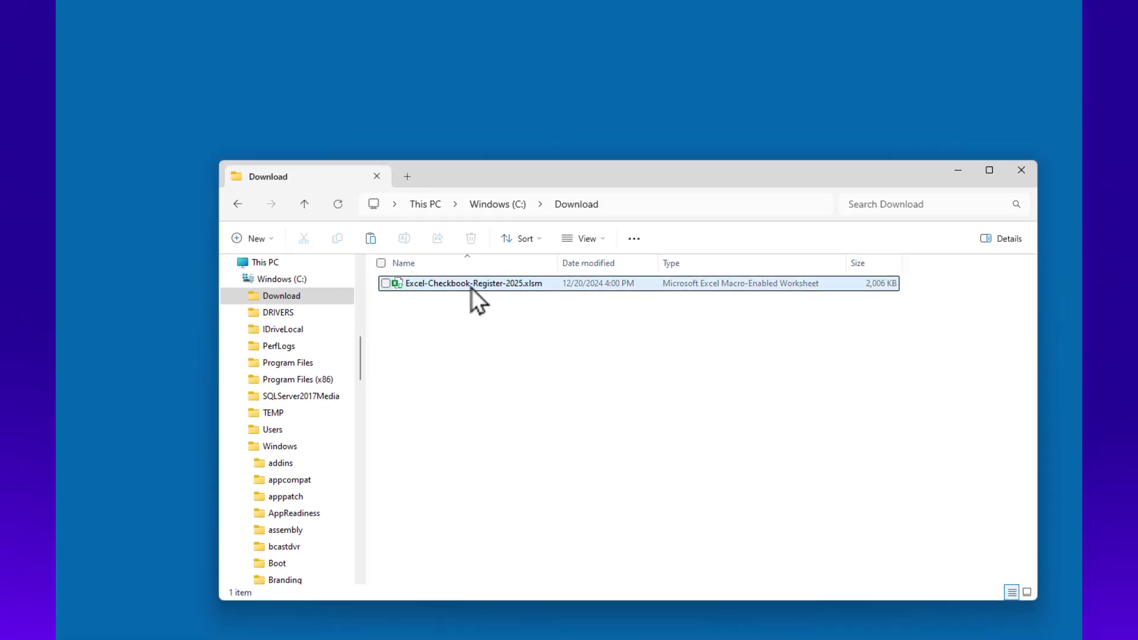
Step: Open Excel-Checkbook-Register-2025.xlsm from Explorer and enable its macro content
{"action": "double_click", "coordinate": [472, 283]}
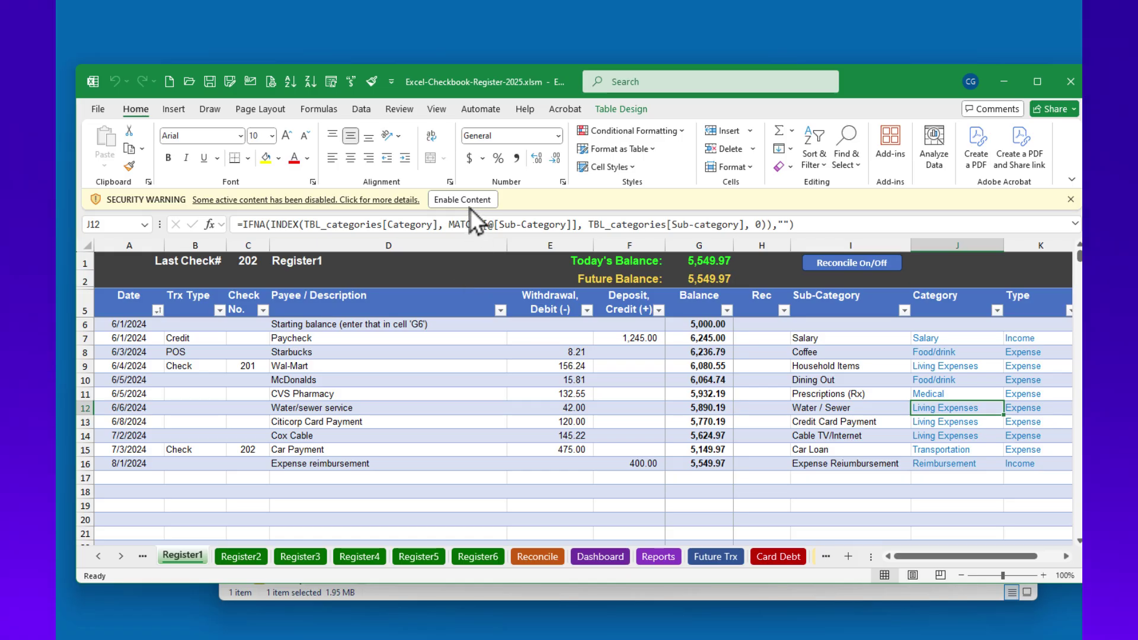
{"action": "left_click", "coordinate": [463, 200]}
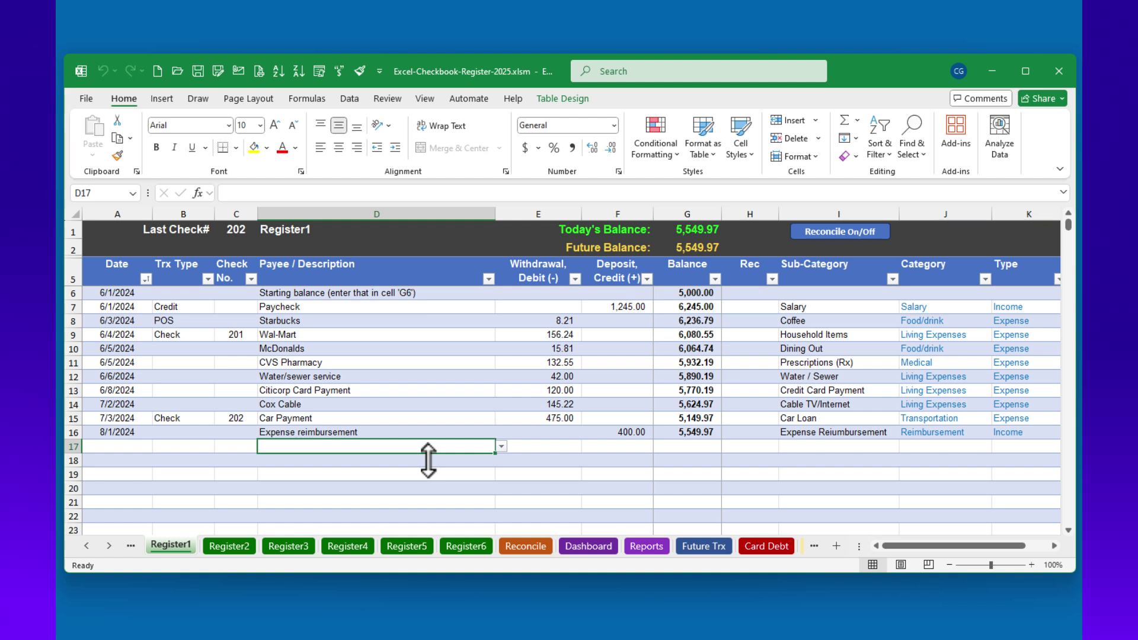
Step: Start row 17 with the date 12/20/2024 and payee Exxon
{"action": "left_click", "coordinate": [128, 450]}
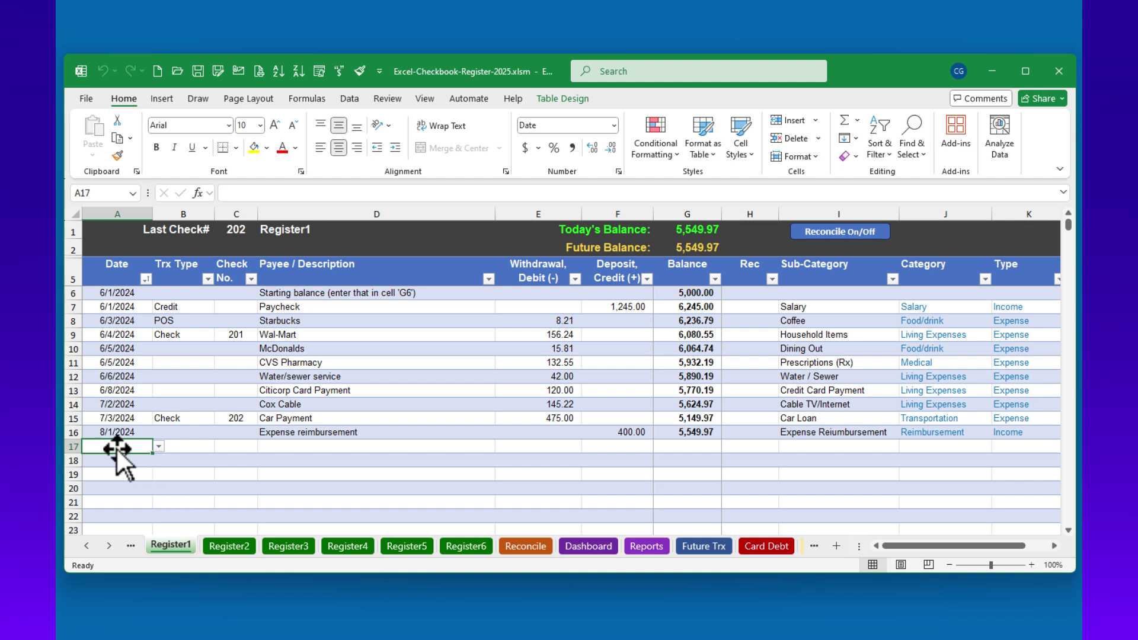
{"action": "left_click", "coordinate": [159, 449]}
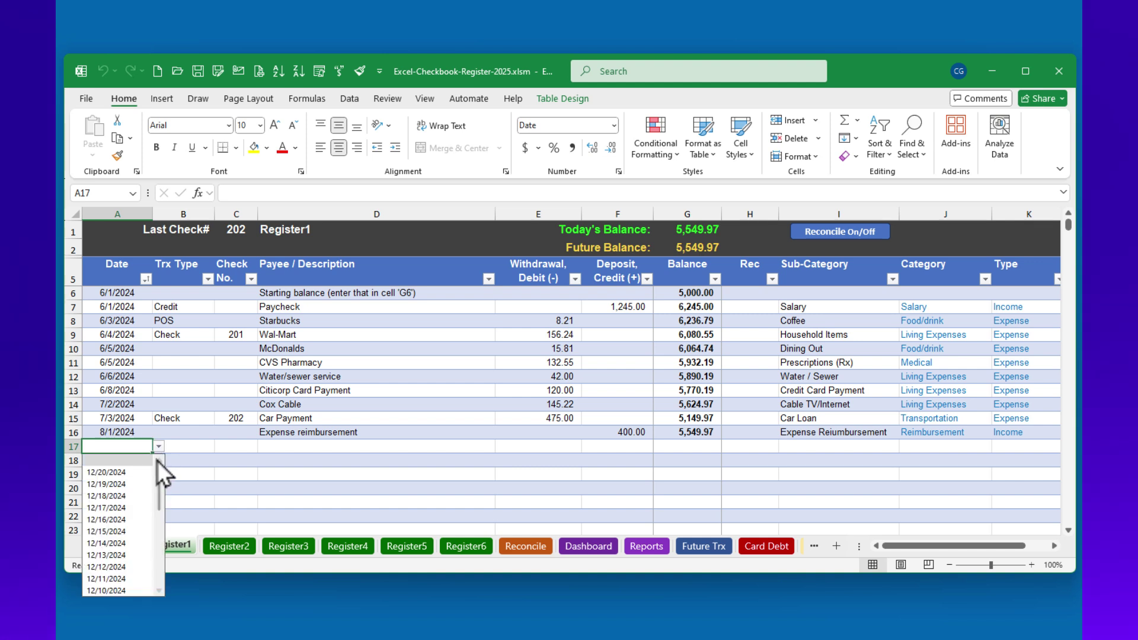
{"action": "left_click", "coordinate": [118, 473]}
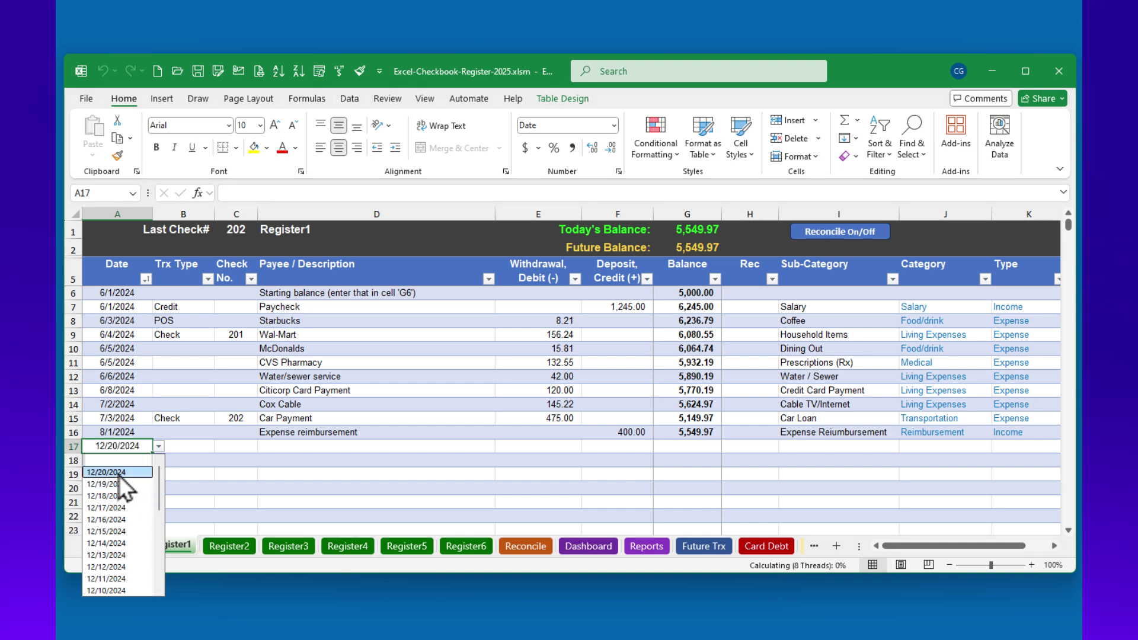
{"action": "left_click", "coordinate": [278, 445]}
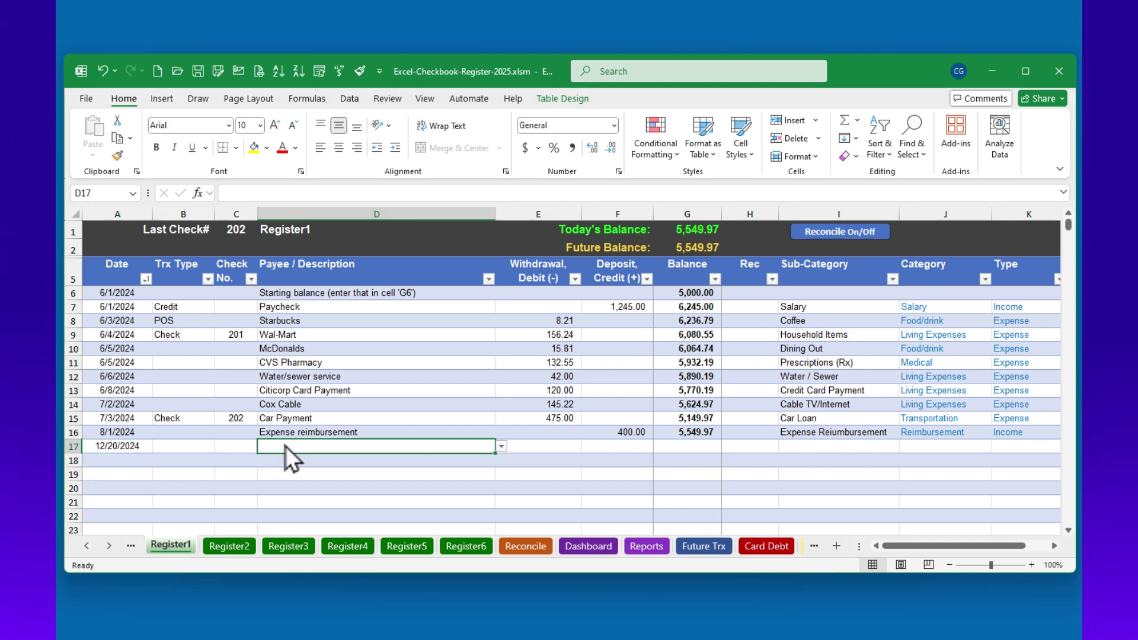
{"action": "type", "text": "Exxon"}
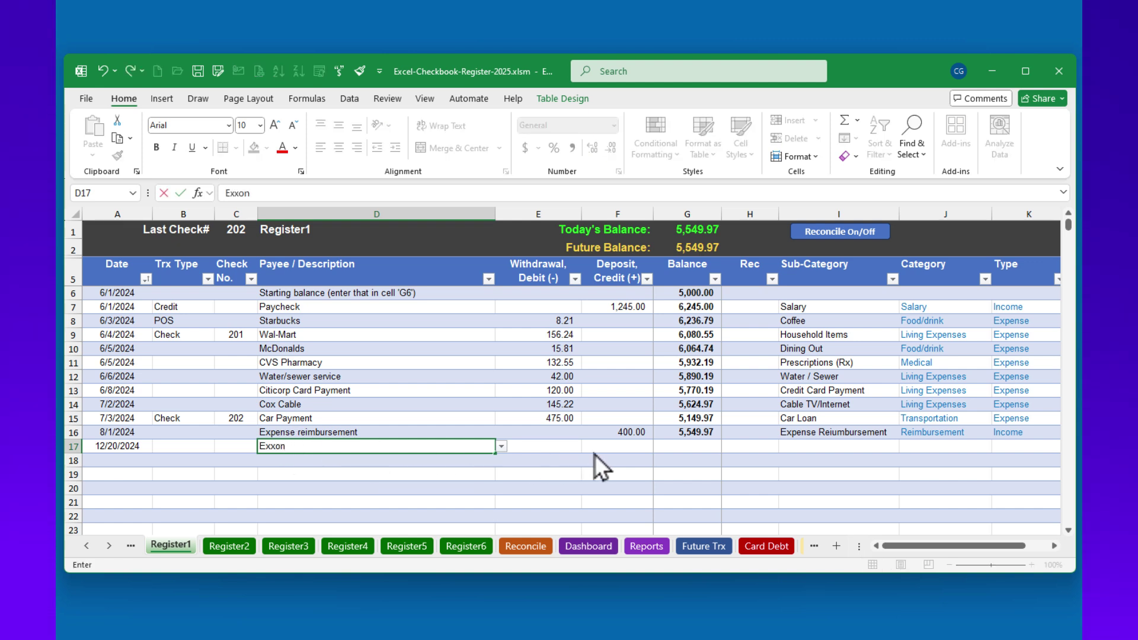
{"action": "key", "text": "Return"}
Step: Enter an 82.00 withdrawal with sub-category Auto Gas, bringing the balance to 5,467.97
{"action": "key", "text": "Tab"}
{"action": "type", "text": "82"}
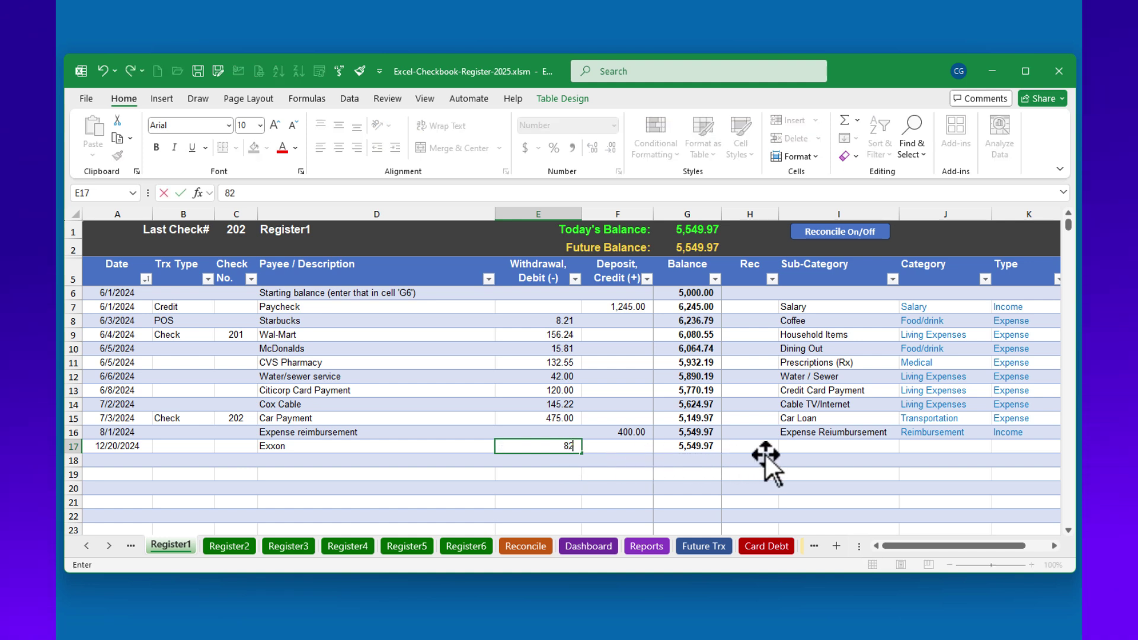
{"action": "left_click", "coordinate": [809, 446]}
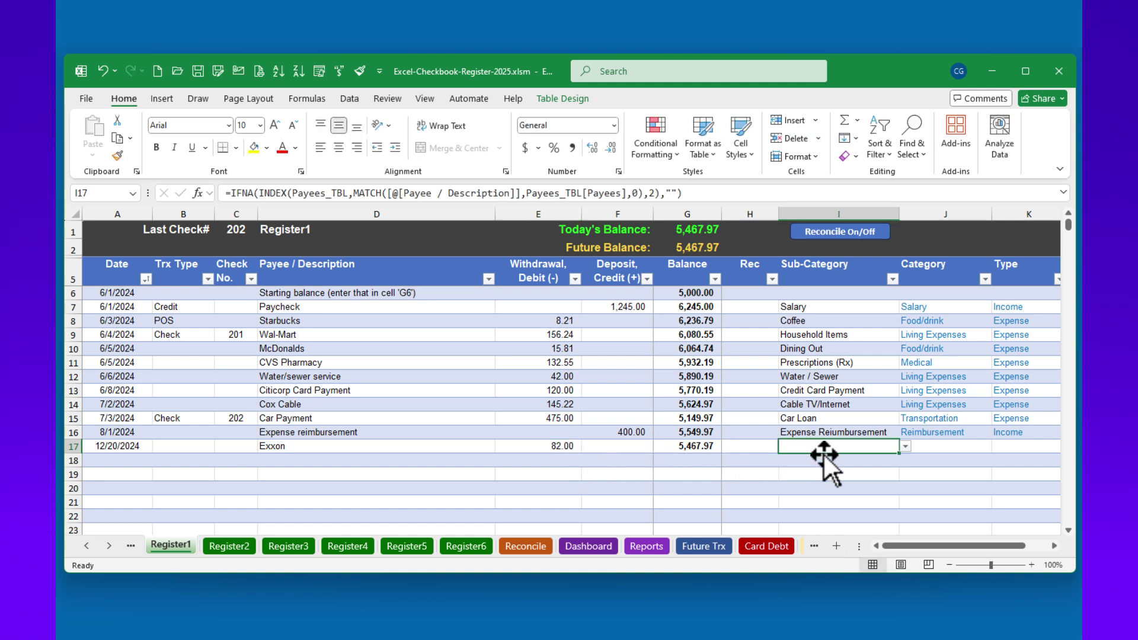
{"action": "left_click", "coordinate": [908, 447]}
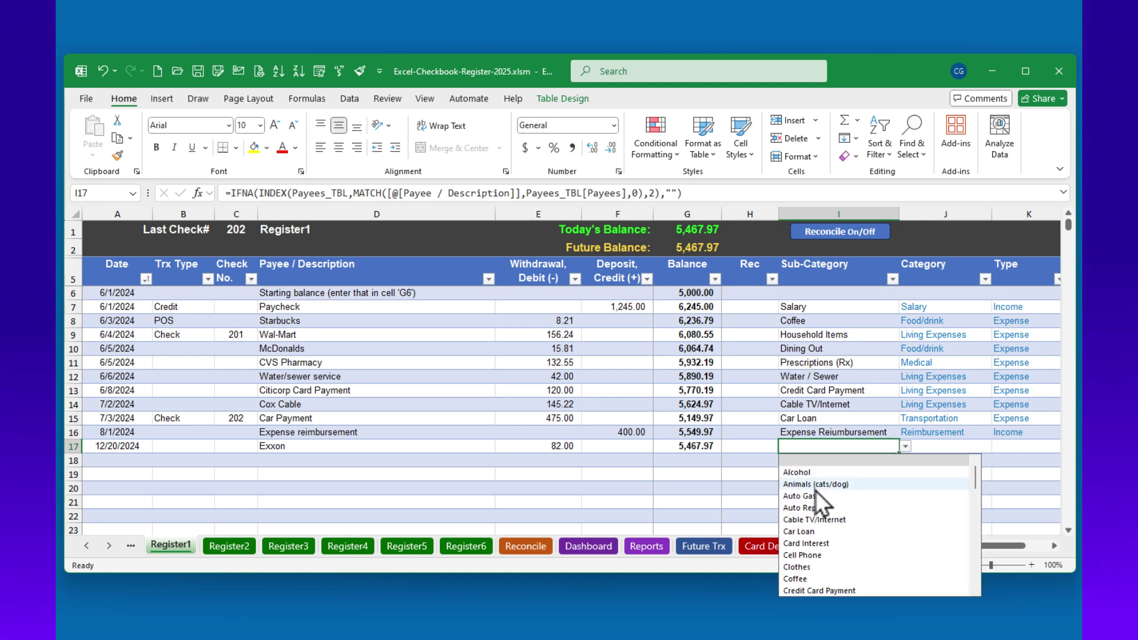
{"action": "left_click", "coordinate": [812, 497]}
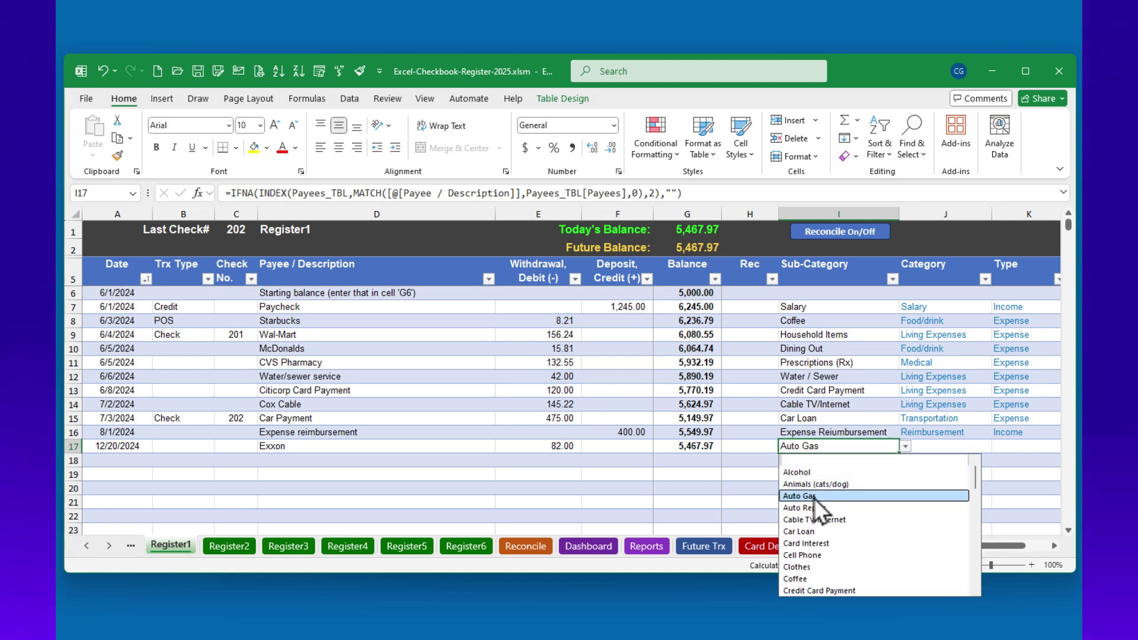
{"action": "left_click", "coordinate": [738, 467]}
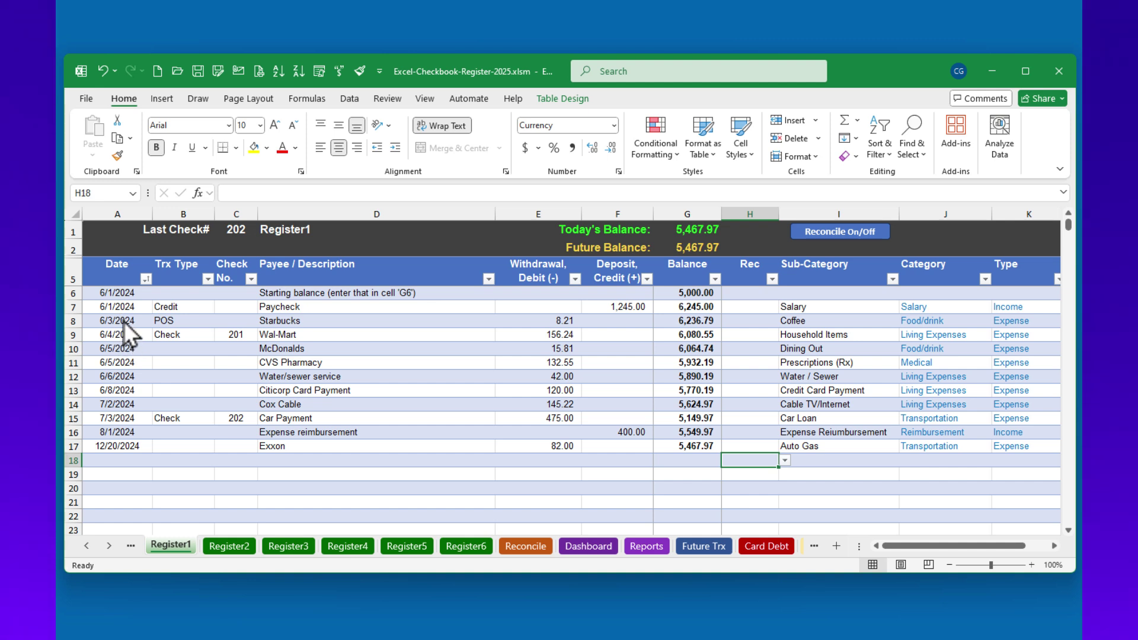
Step: Clear the contents of the sample transactions in A7:F17
{"action": "left_click_drag", "start_coordinate": [118, 309], "coordinate": [615, 445]}
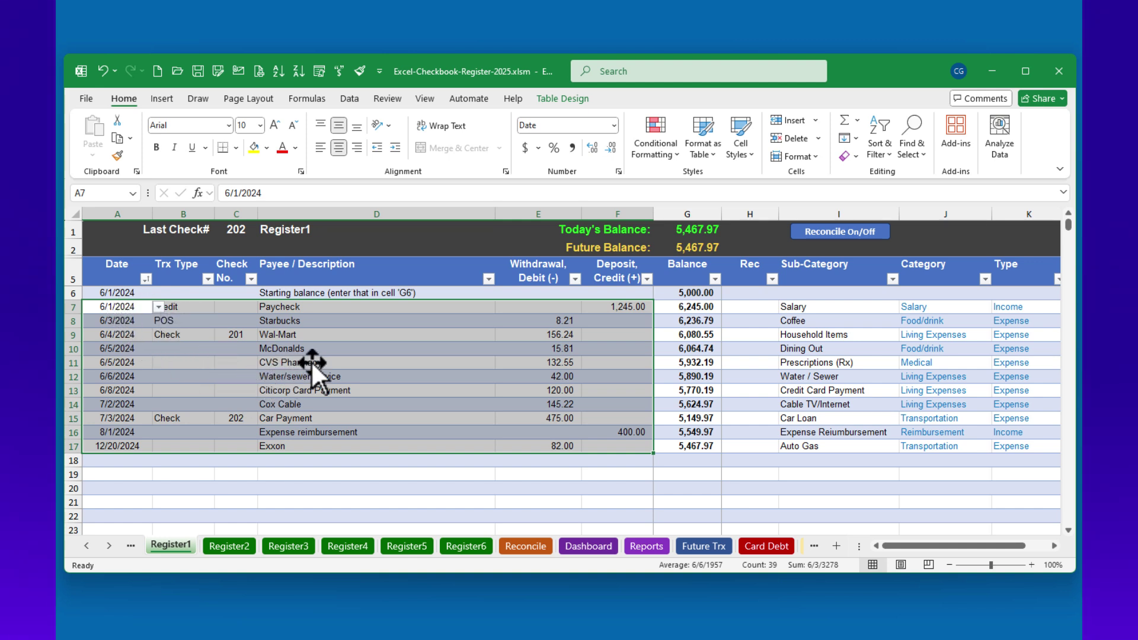
{"action": "right_click", "coordinate": [336, 335]}
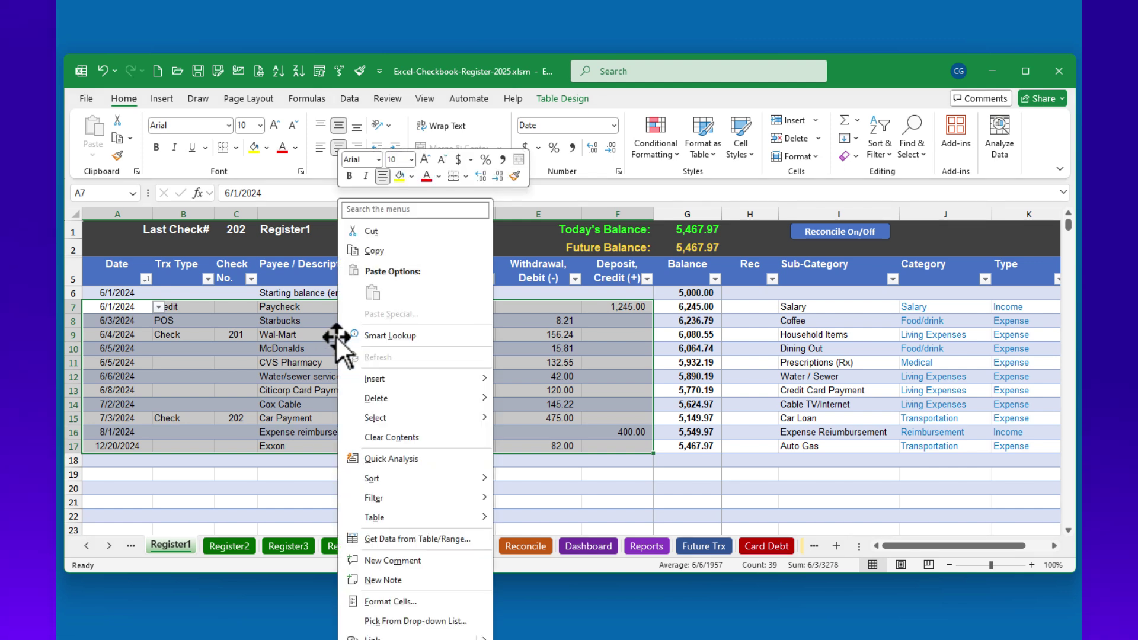
{"action": "left_click", "coordinate": [400, 437]}
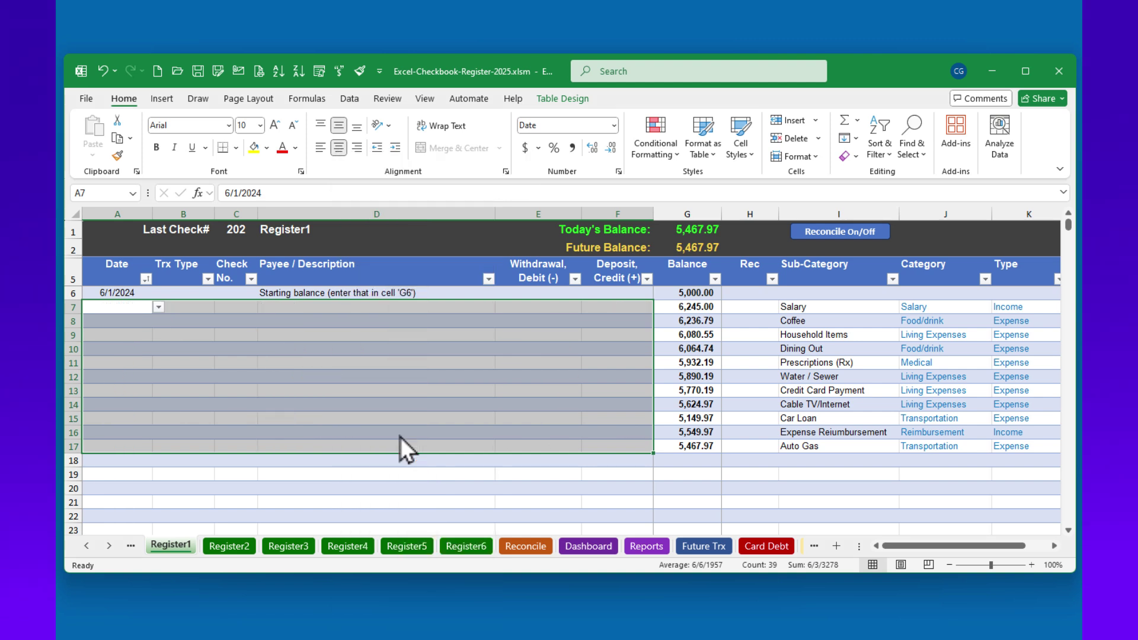
{"action": "left_click", "coordinate": [193, 323]}
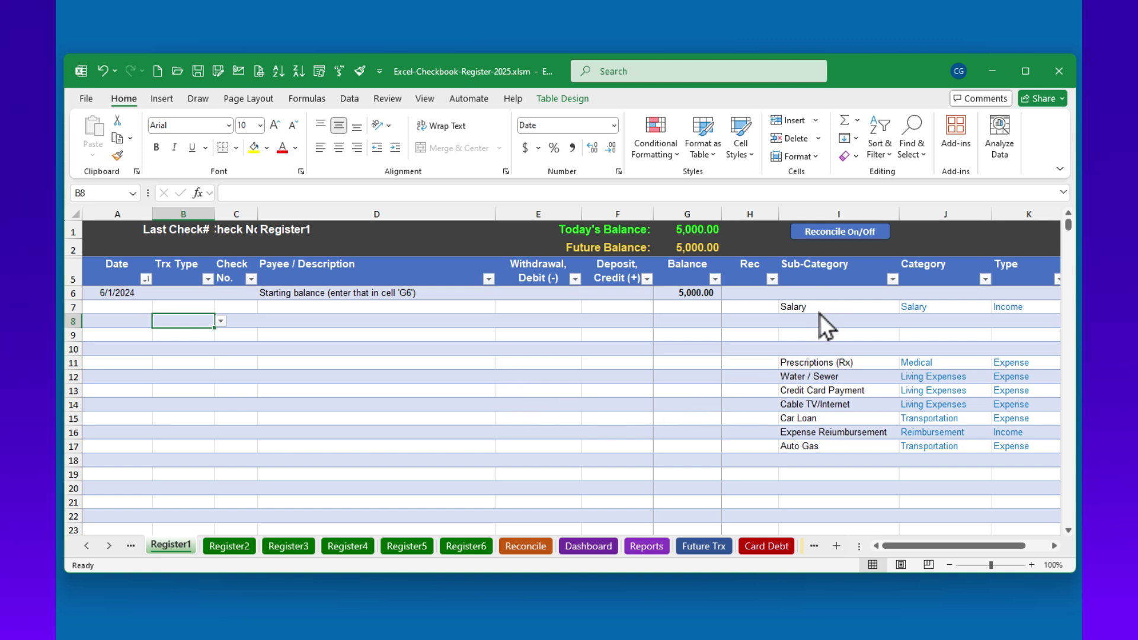
Step: Clear the leftover sub-category entries in I7:I17
{"action": "left_click_drag", "start_coordinate": [803, 308], "coordinate": [809, 416]}
{"action": "left_click_drag", "start_coordinate": [809, 447], "coordinate": [809, 451]}
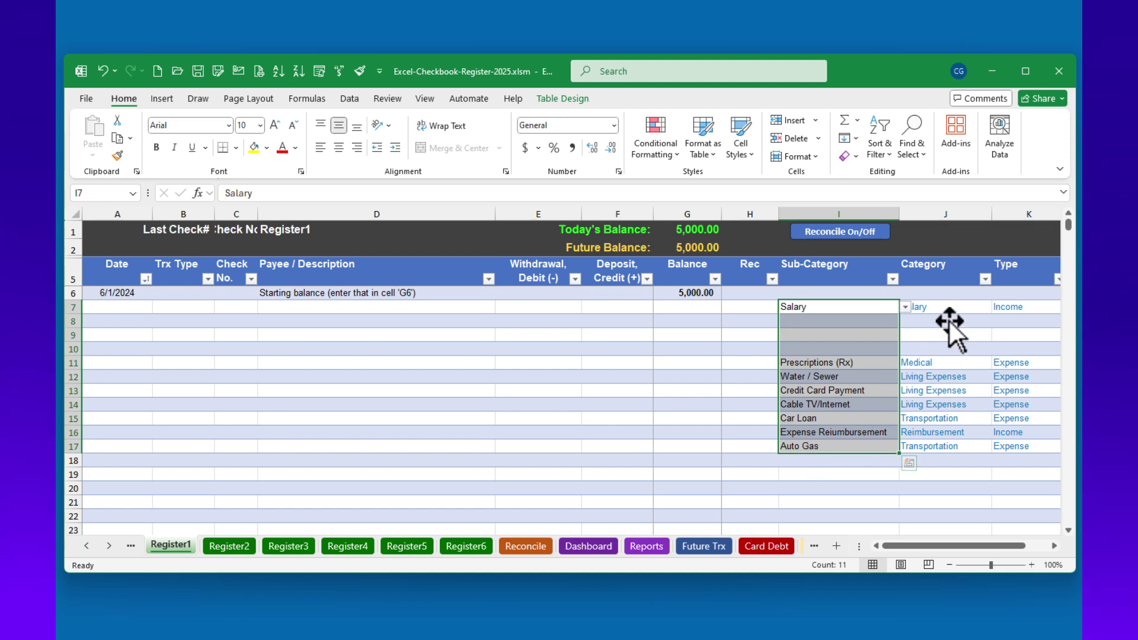
{"action": "left_click", "coordinate": [815, 319]}
{"action": "left_click_drag", "start_coordinate": [803, 305], "coordinate": [817, 443]}
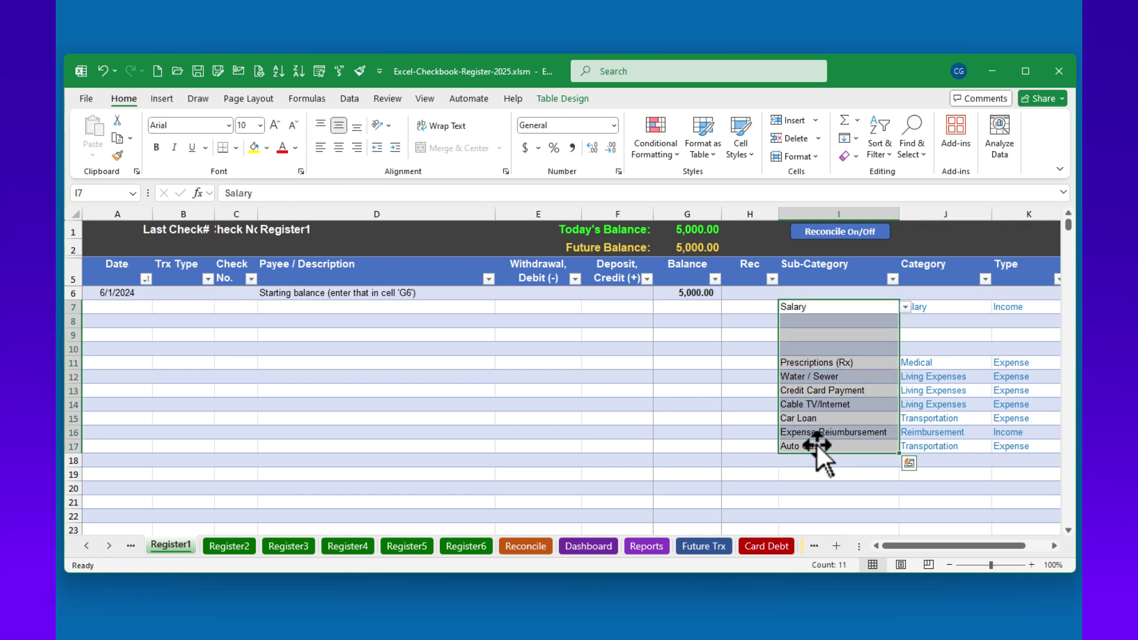
{"action": "right_click", "coordinate": [817, 390]}
{"action": "left_click", "coordinate": [856, 437]}
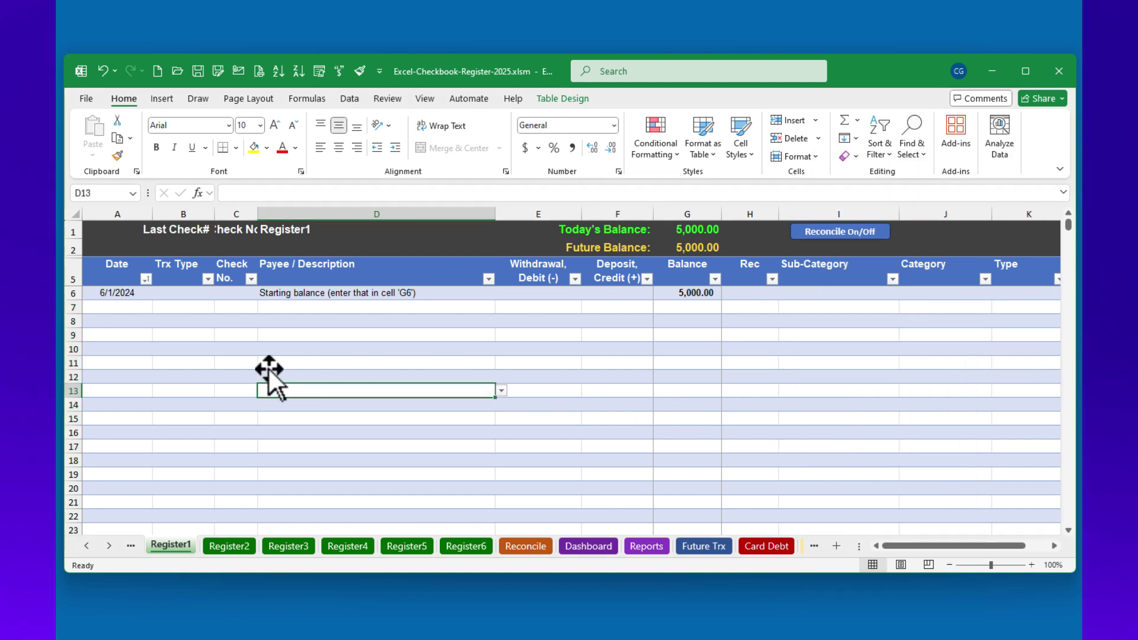
Step: Enter 12/1/2024 in A6 and 2100.50 in G6 as the starting balance
{"action": "left_click", "coordinate": [113, 293]}
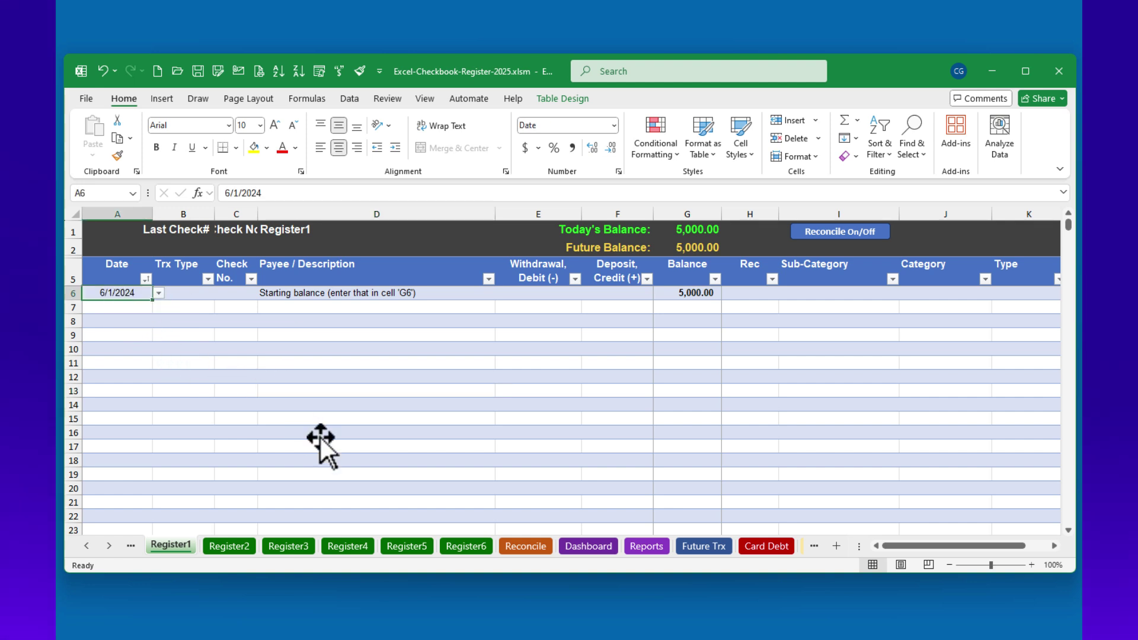
{"action": "type", "text": "12/1/2024"}
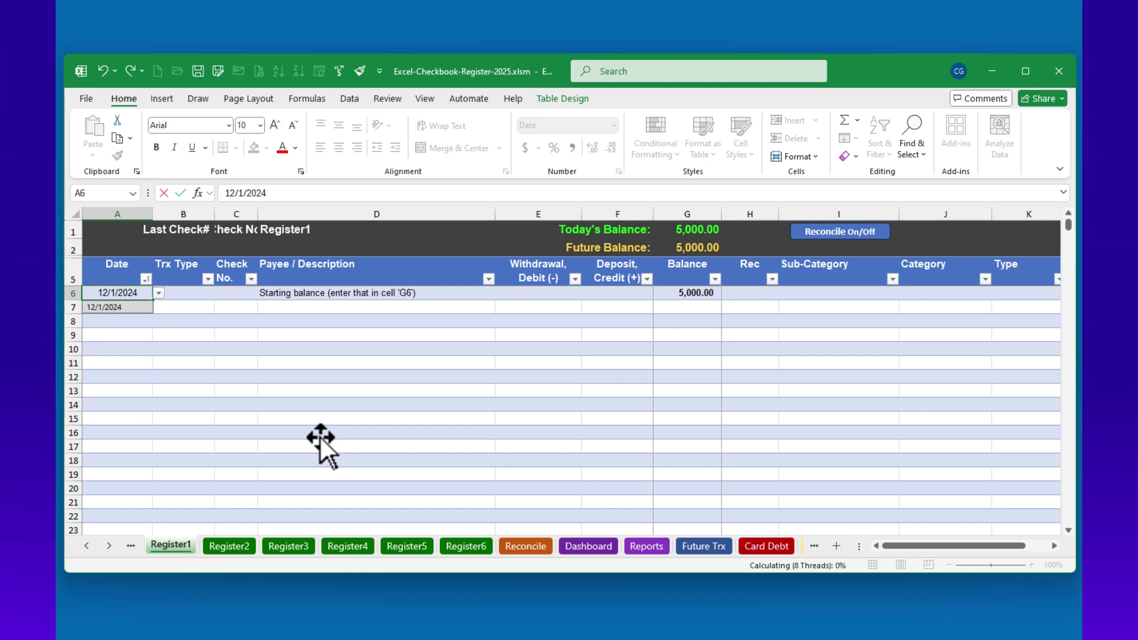
{"action": "left_click", "coordinate": [320, 434]}
{"action": "left_click", "coordinate": [348, 294]}
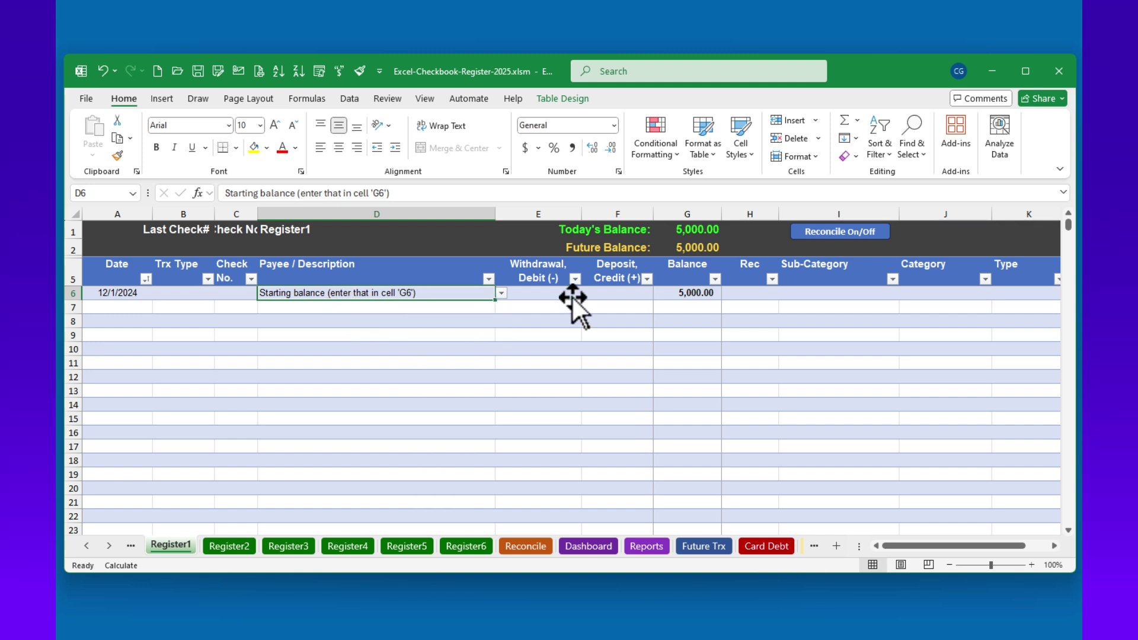
{"action": "left_click", "coordinate": [701, 293]}
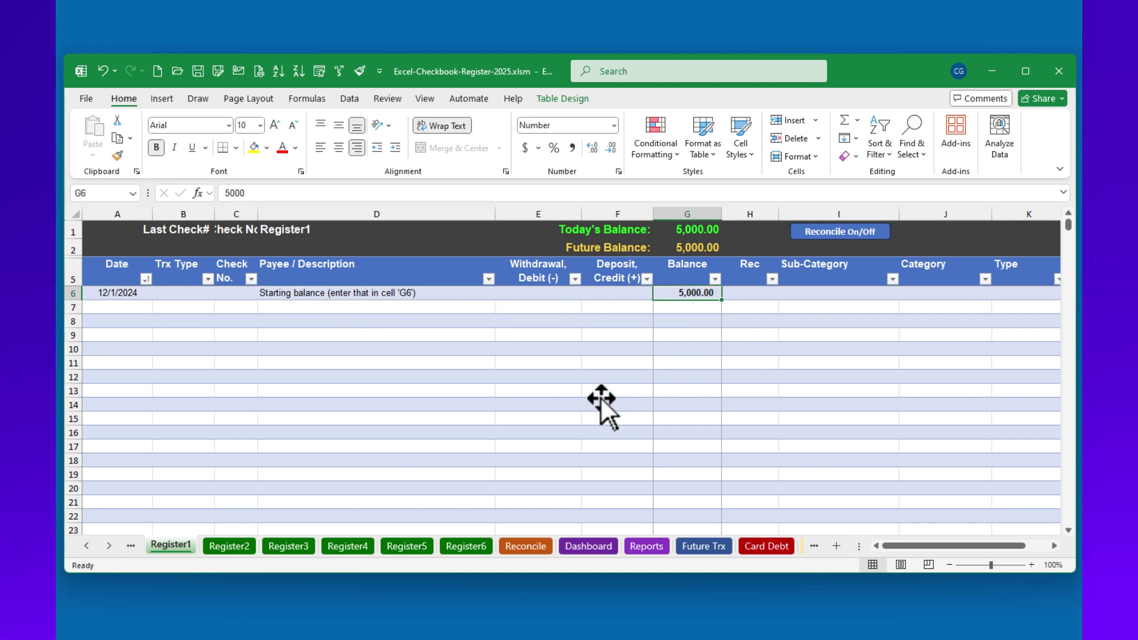
{"action": "type", "text": "2100.50"}
{"action": "key", "text": "Return"}
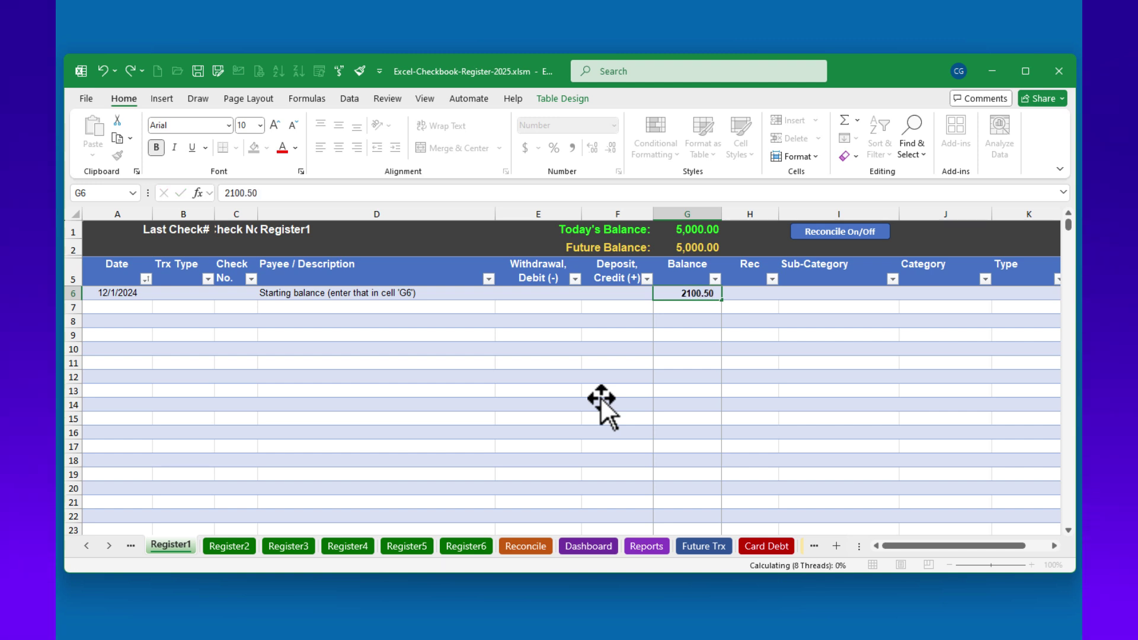
{"action": "left_click", "coordinate": [116, 309]}
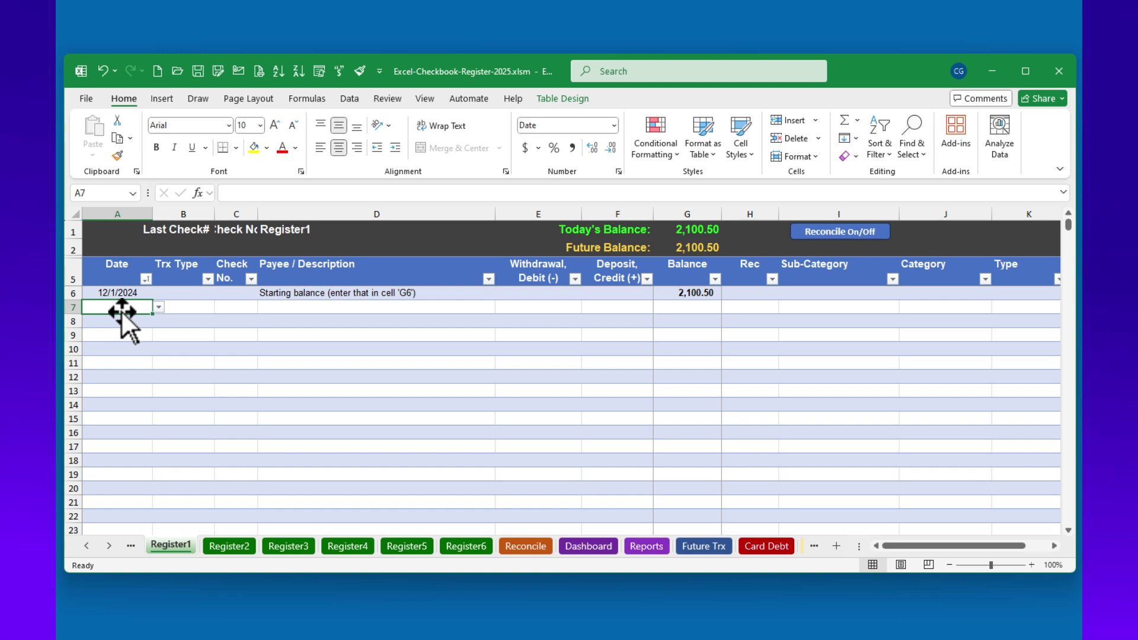
Step: Set the first transaction's date in A7 to 12/2/2024
{"action": "left_click", "coordinate": [159, 309]}
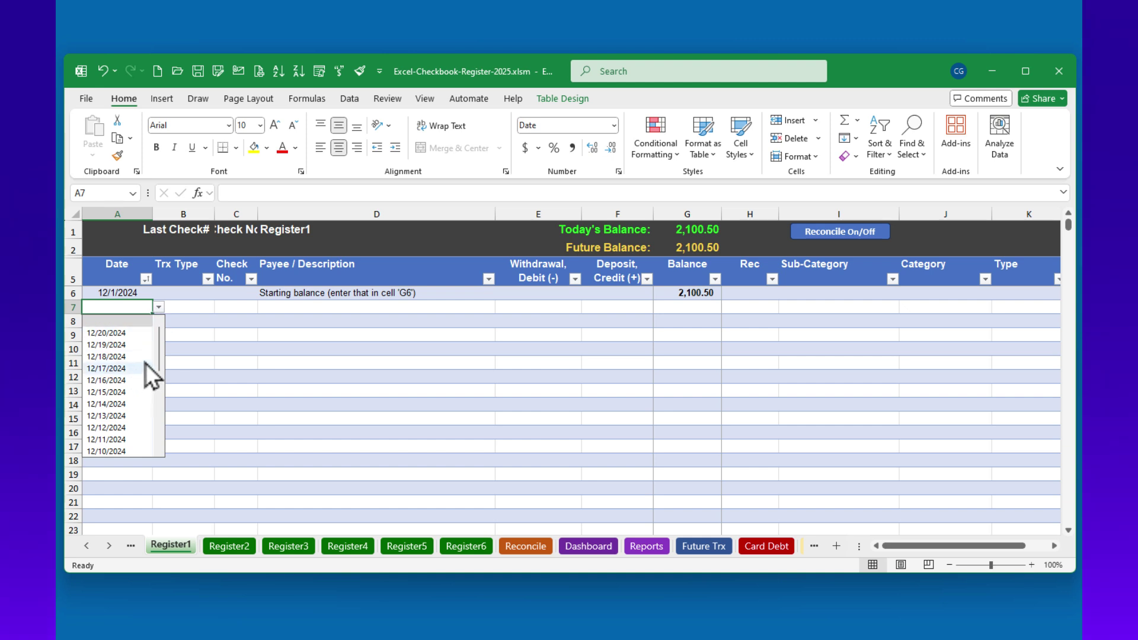
{"action": "scroll", "coordinate": [143, 367], "scroll_direction": "down", "scroll_amount": 2}
{"action": "left_click", "coordinate": [112, 404]}
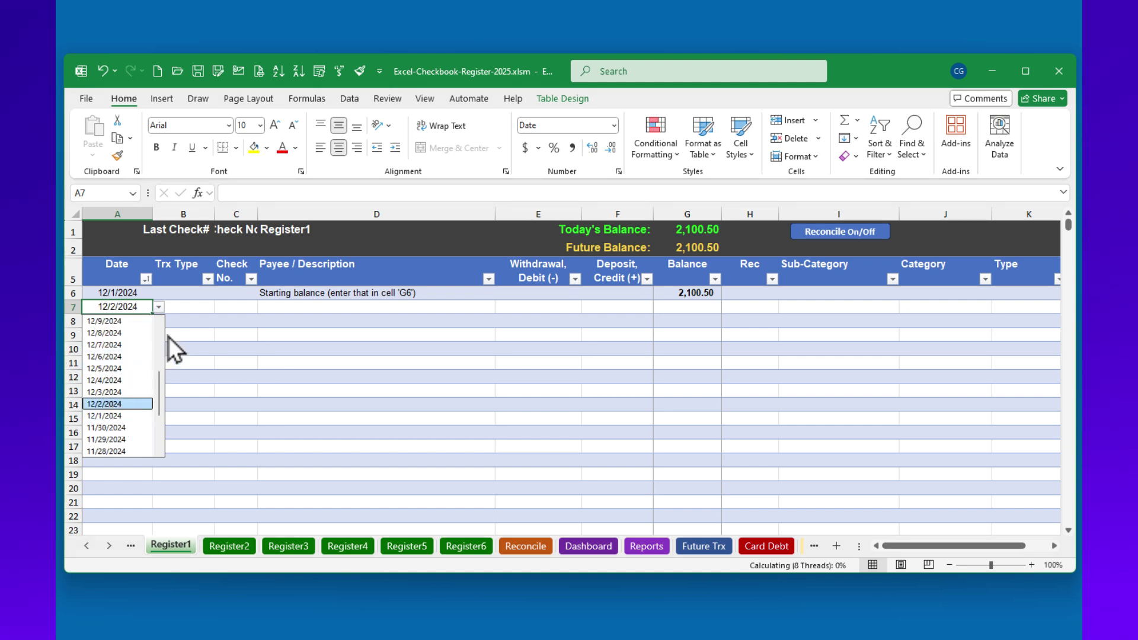
{"action": "left_click", "coordinate": [195, 312]}
{"action": "left_click", "coordinate": [220, 308]}
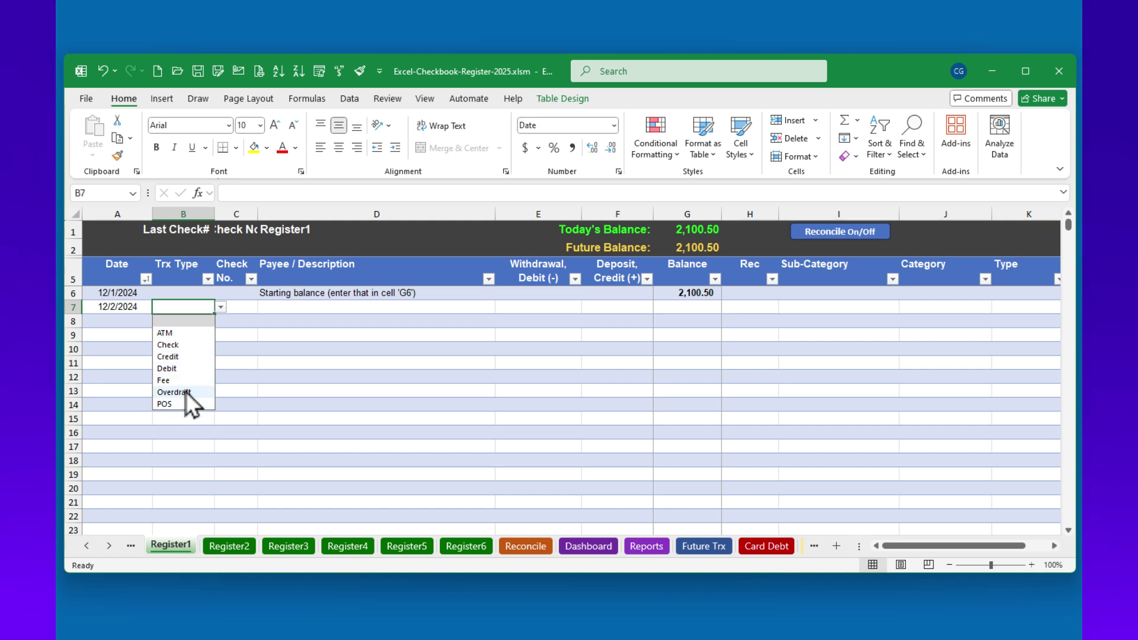
{"action": "left_click", "coordinate": [239, 324]}
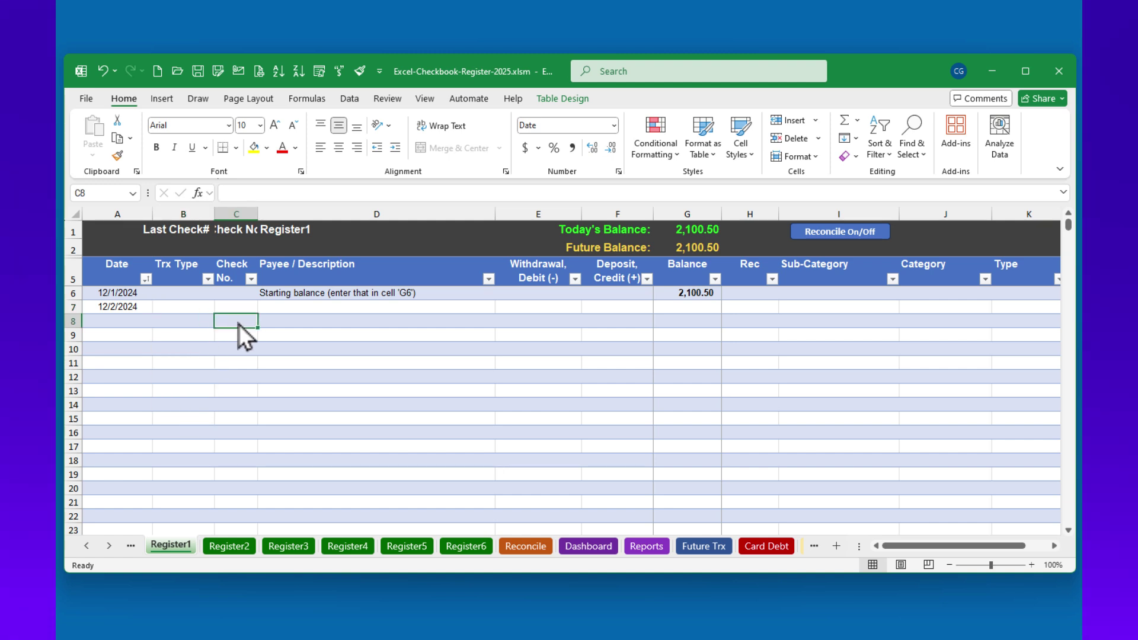
Step: Enter Starbucks as the payee with a 12.45 withdrawal
{"action": "left_click", "coordinate": [280, 302]}
{"action": "type", "text": "Starbucks"}
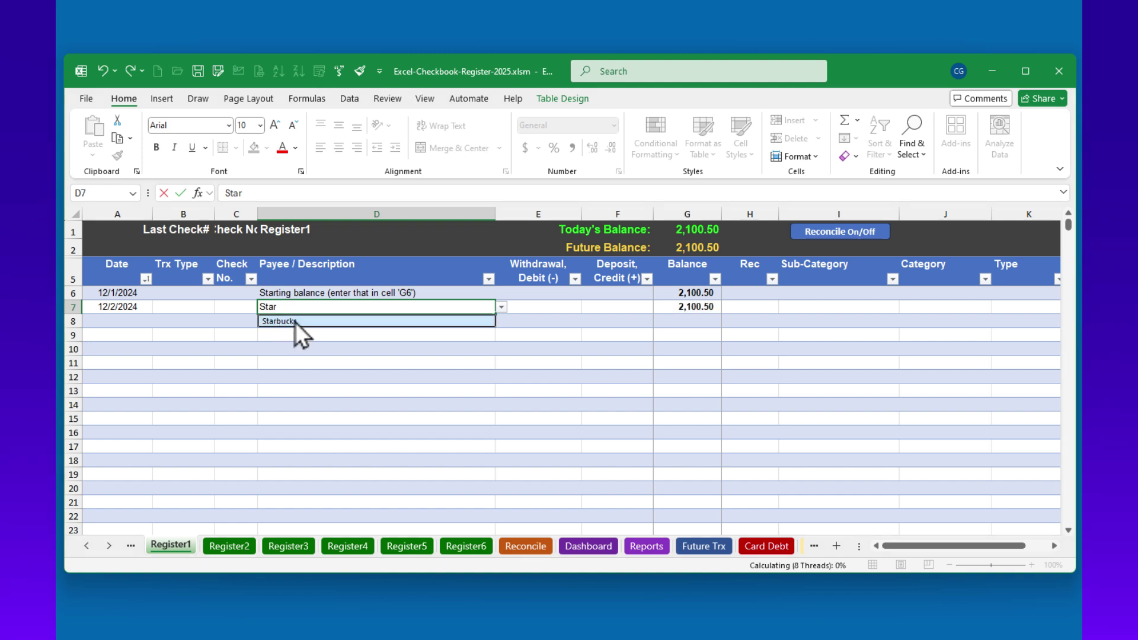
{"action": "left_click", "coordinate": [296, 322]}
{"action": "left_click", "coordinate": [405, 323]}
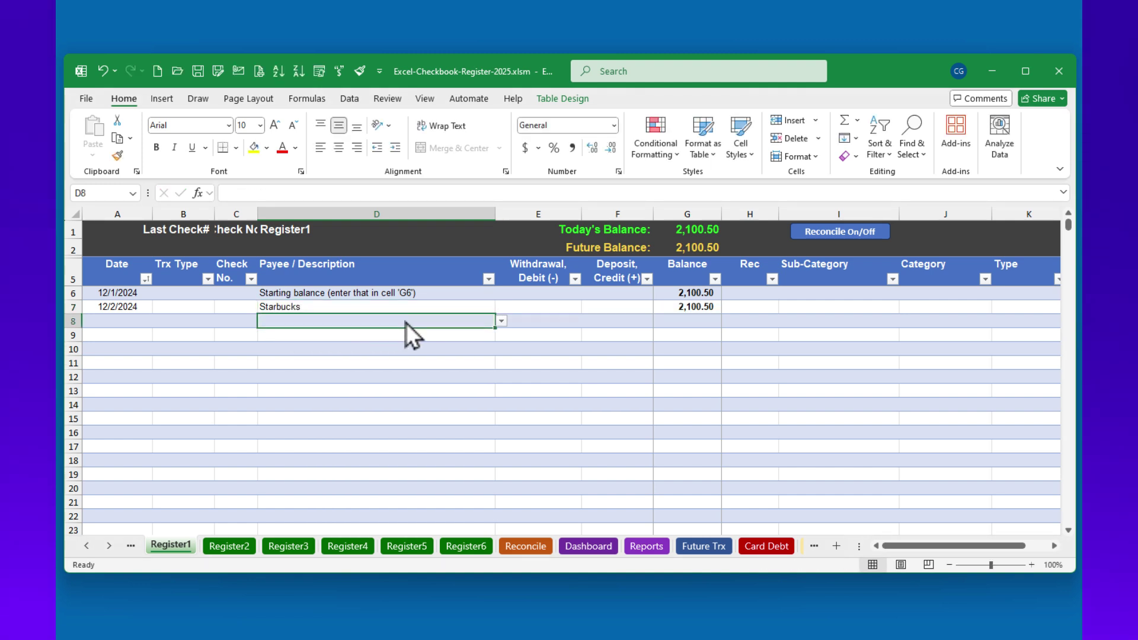
{"action": "left_click", "coordinate": [503, 325]}
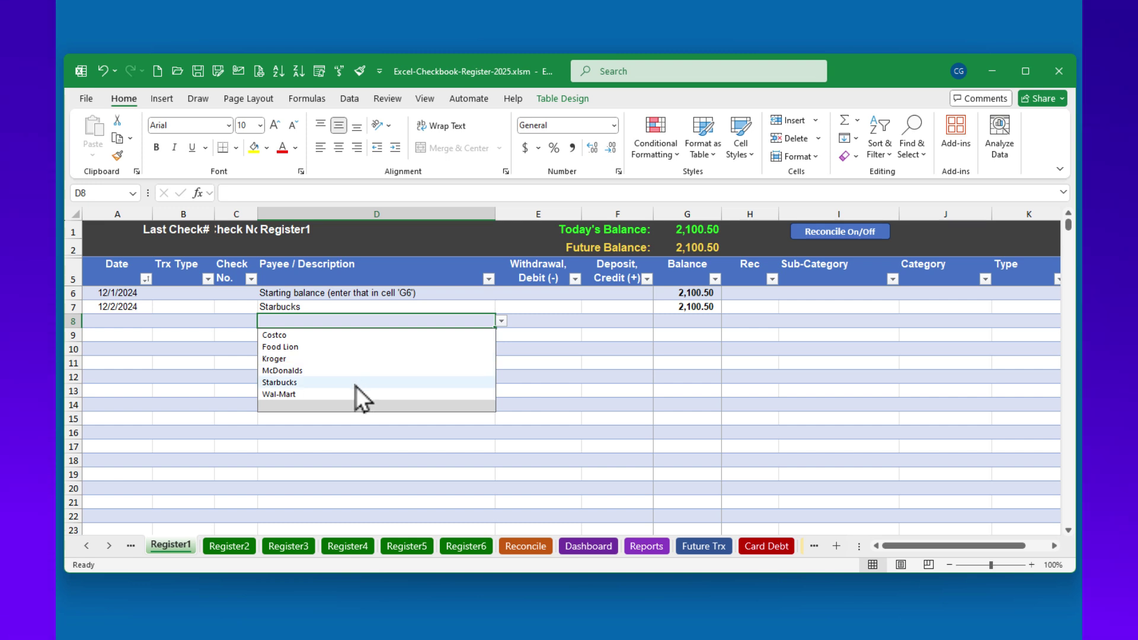
{"action": "key", "text": "Escape"}
{"action": "key", "text": "Down"}
{"action": "key", "text": "Down"}
{"action": "key", "text": "Down"}
{"action": "key", "text": "Left"}
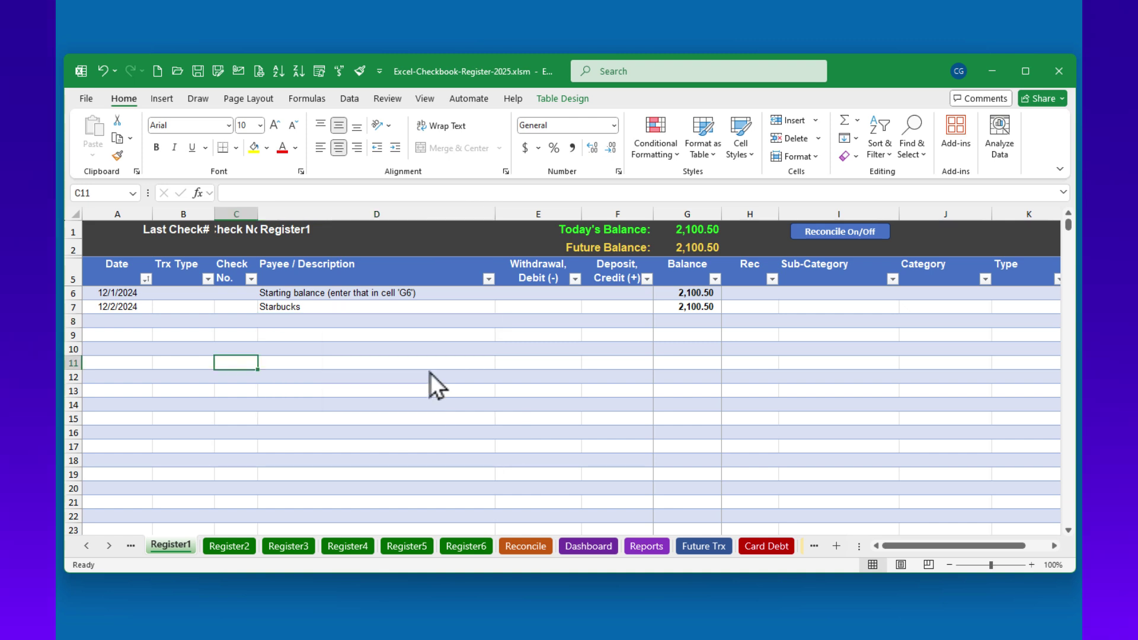
{"action": "left_click", "coordinate": [537, 311]}
{"action": "type", "text": "12.45"}
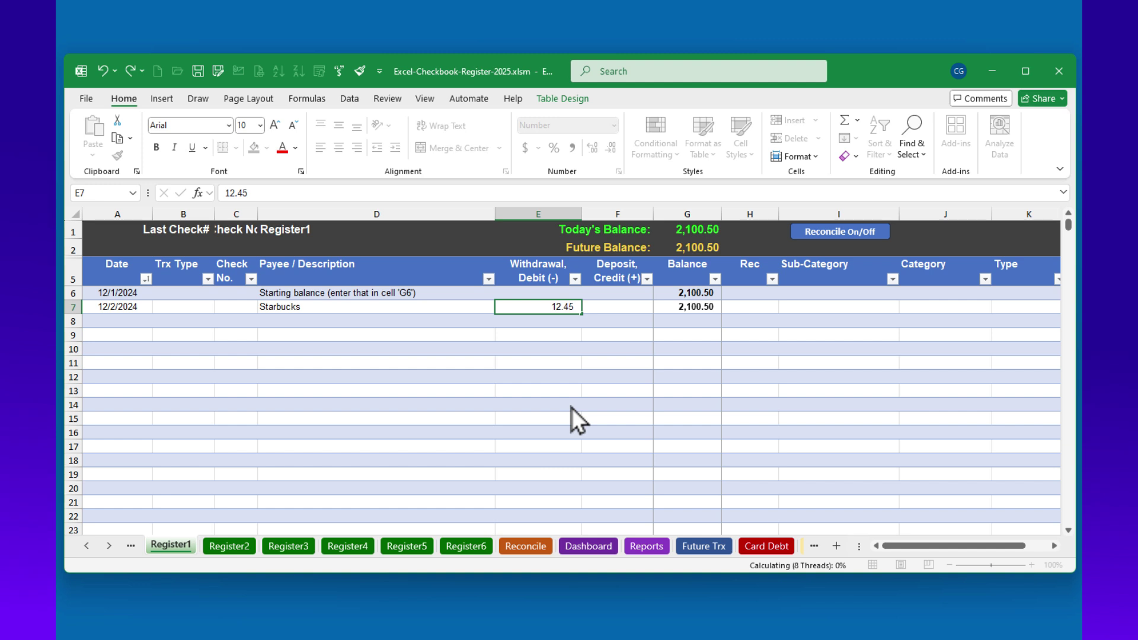
{"action": "key", "text": "Return"}
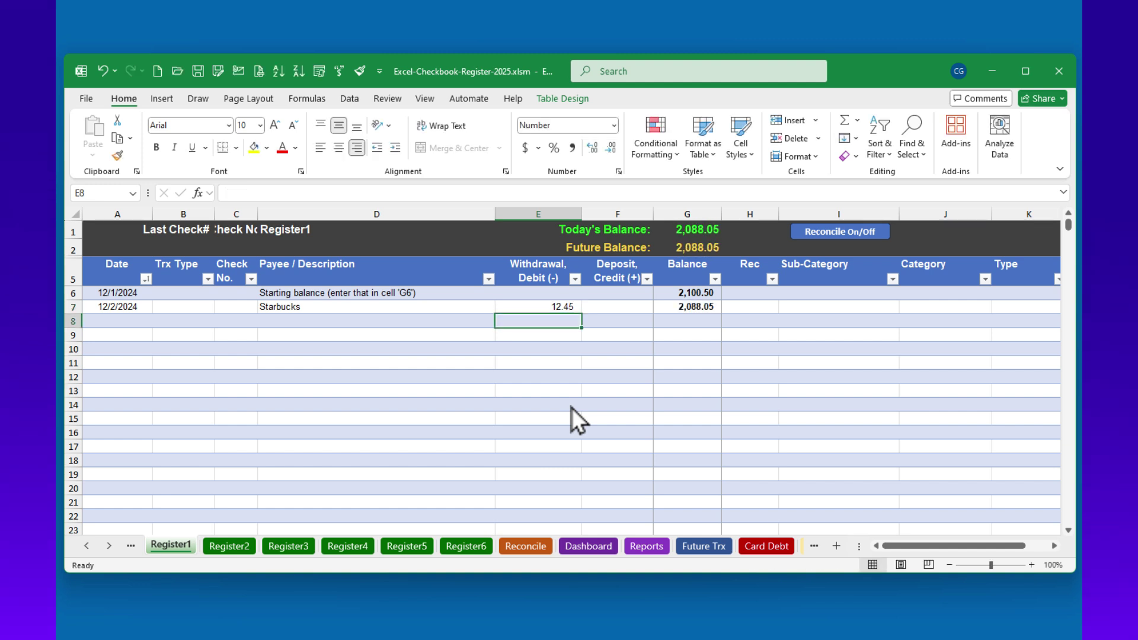
Step: Choose Coffee as the Starbucks entry's sub-category, giving a 2,088.05 balance
{"action": "left_click", "coordinate": [845, 310]}
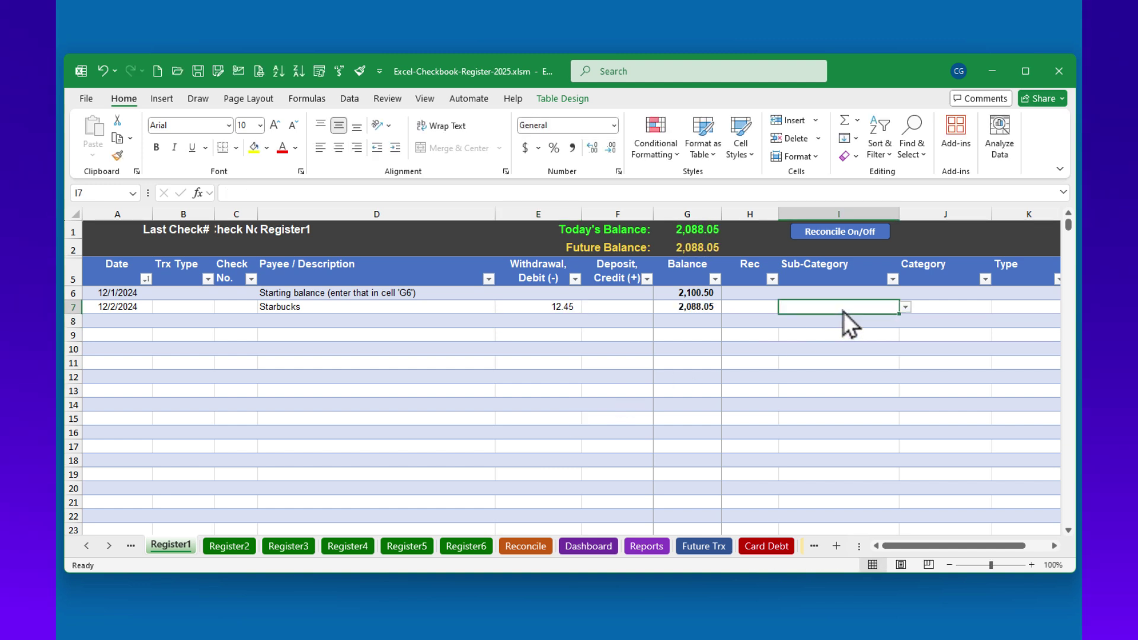
{"action": "left_click", "coordinate": [906, 307]}
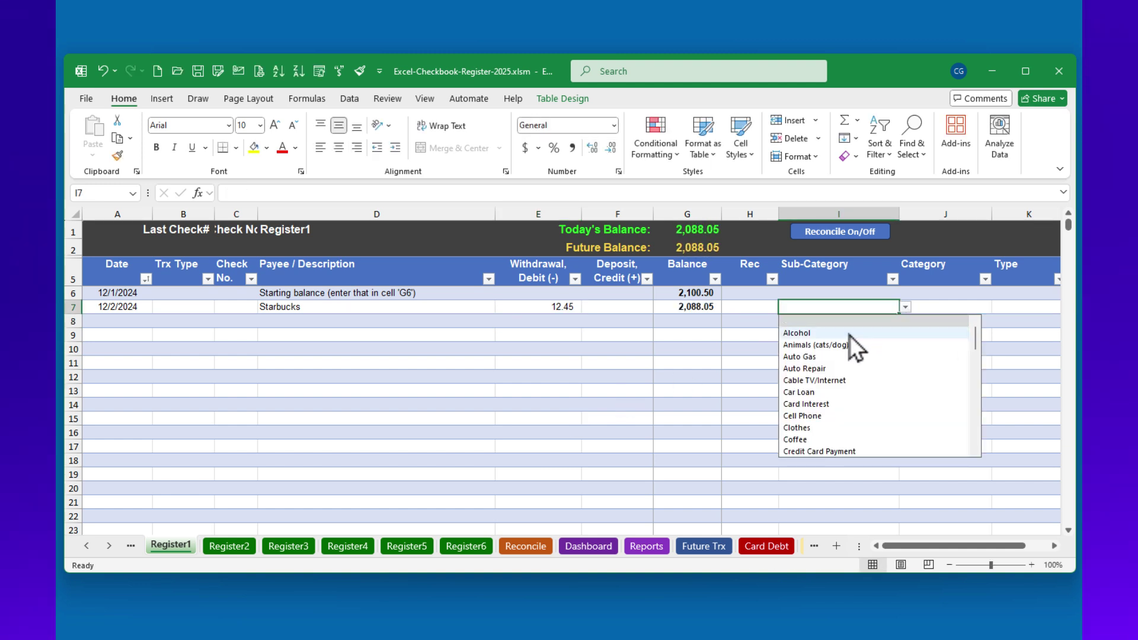
{"action": "left_click", "coordinate": [811, 439]}
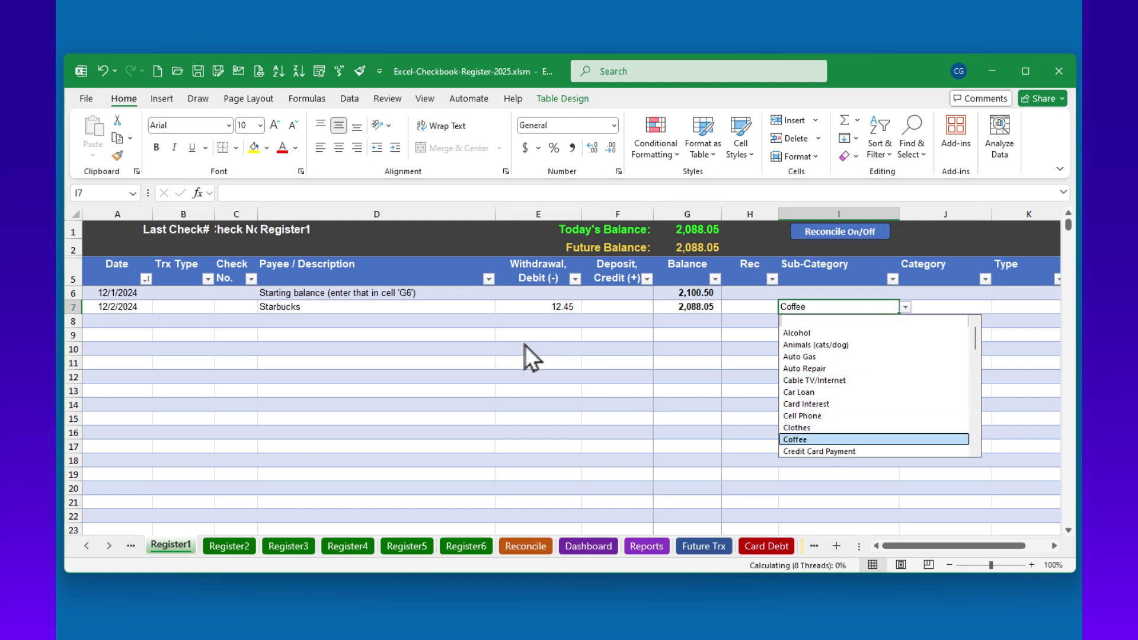
{"action": "left_click", "coordinate": [428, 350]}
{"action": "key", "text": "Down"}
{"action": "key", "text": "Down"}
{"action": "key", "text": "Down"}
{"action": "key", "text": "Left"}
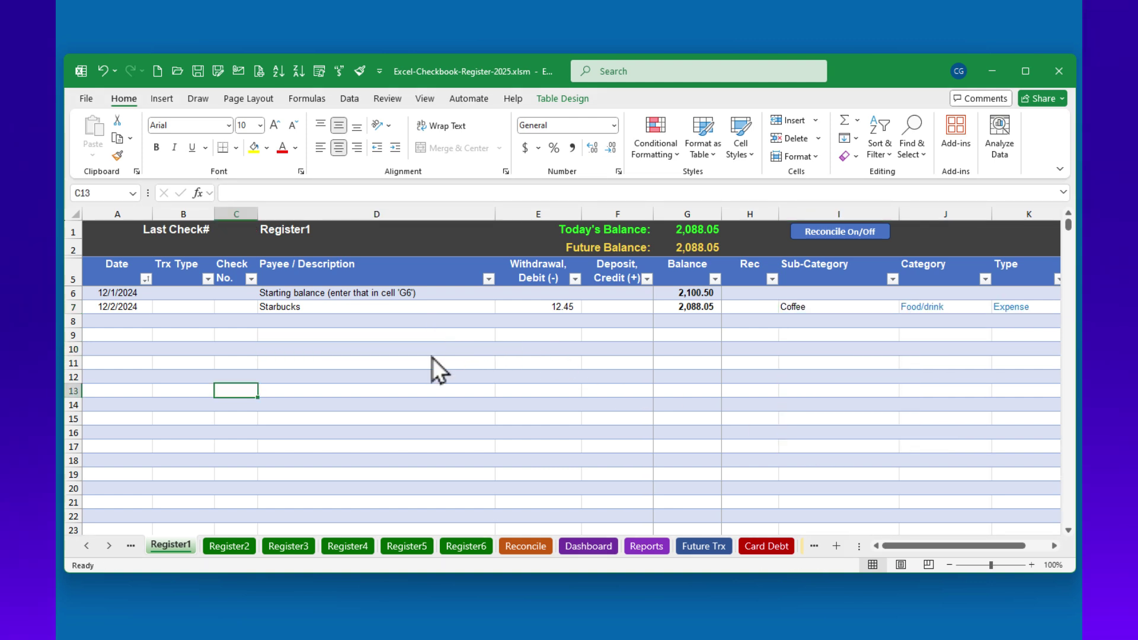
Step: Rename the Register1 sheet tab to 'Main Checking'
{"action": "right_click", "coordinate": [175, 546]}
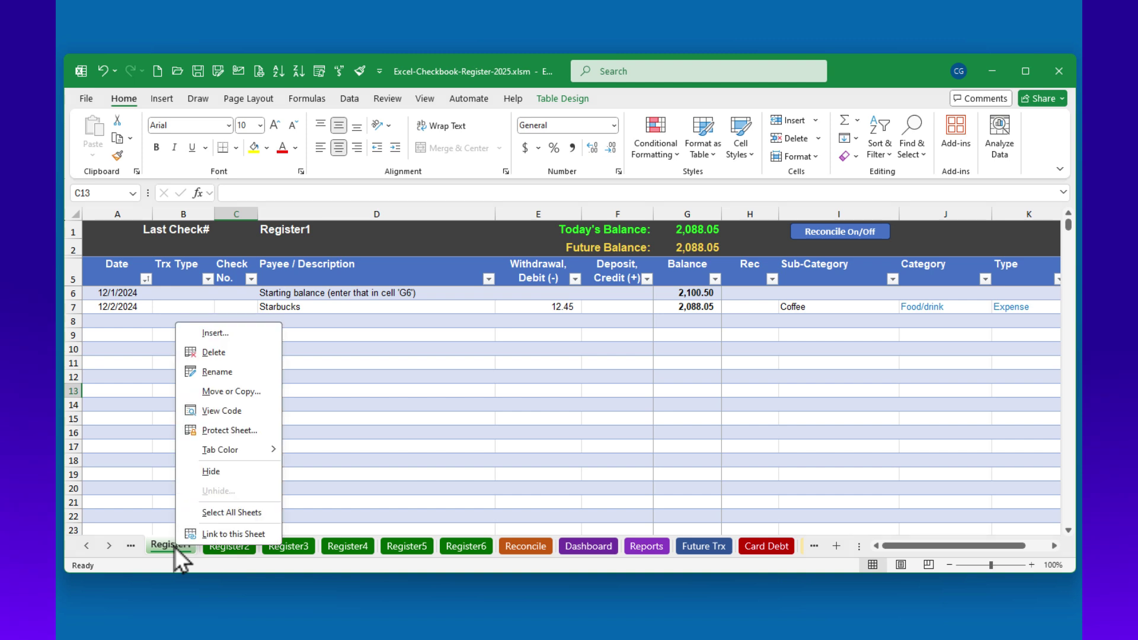
{"action": "left_click", "coordinate": [221, 375]}
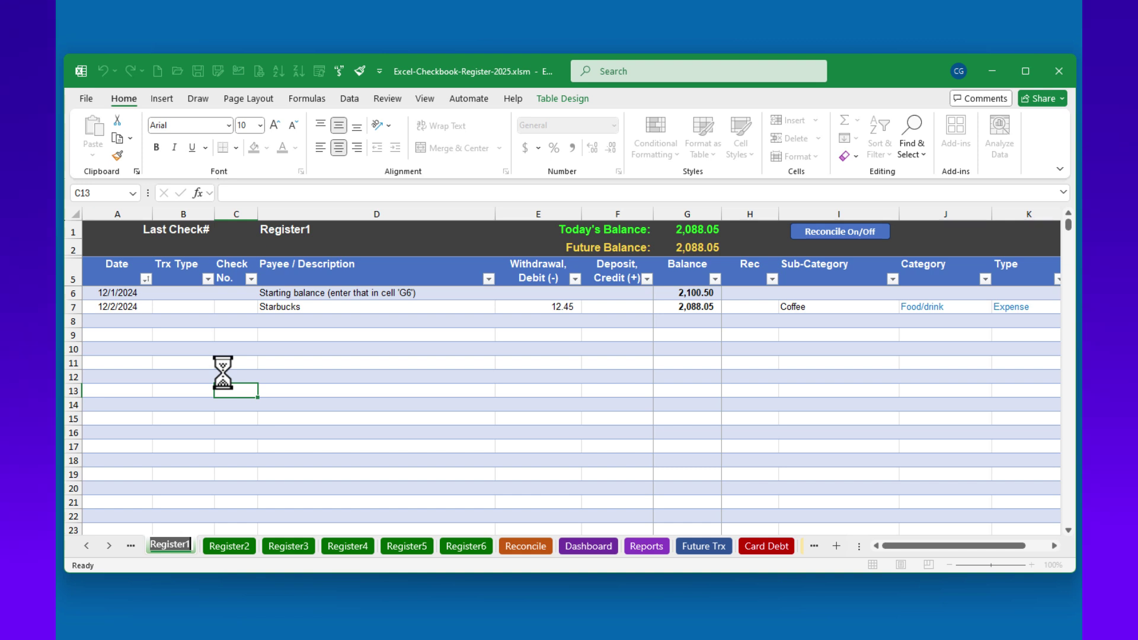
{"action": "type", "text": "Main Checking"}
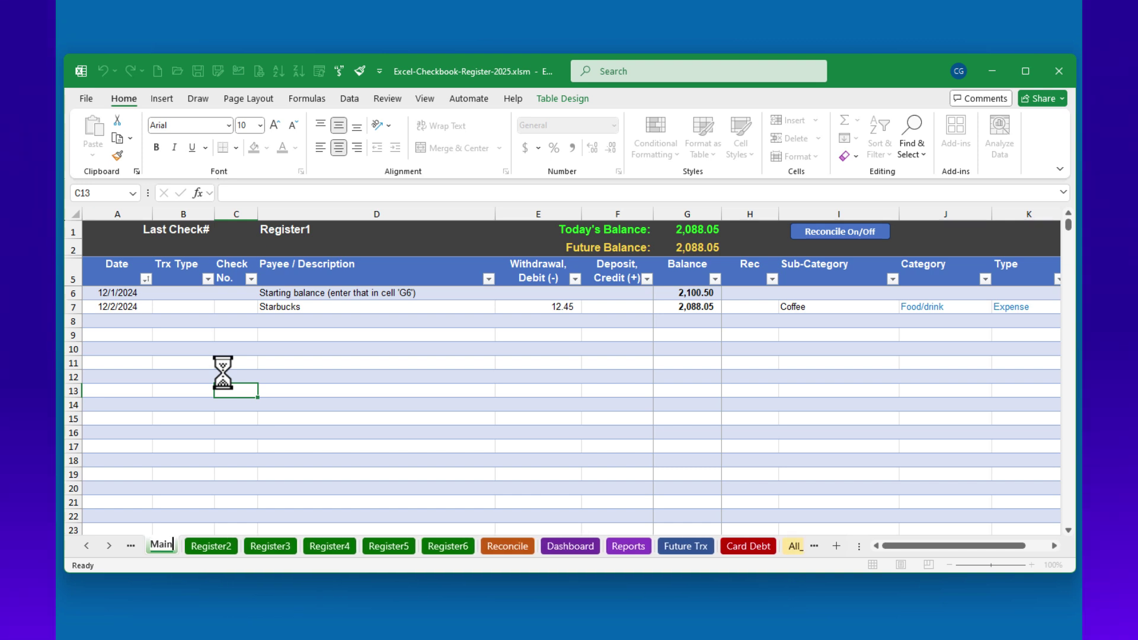
{"action": "key", "text": "Return"}
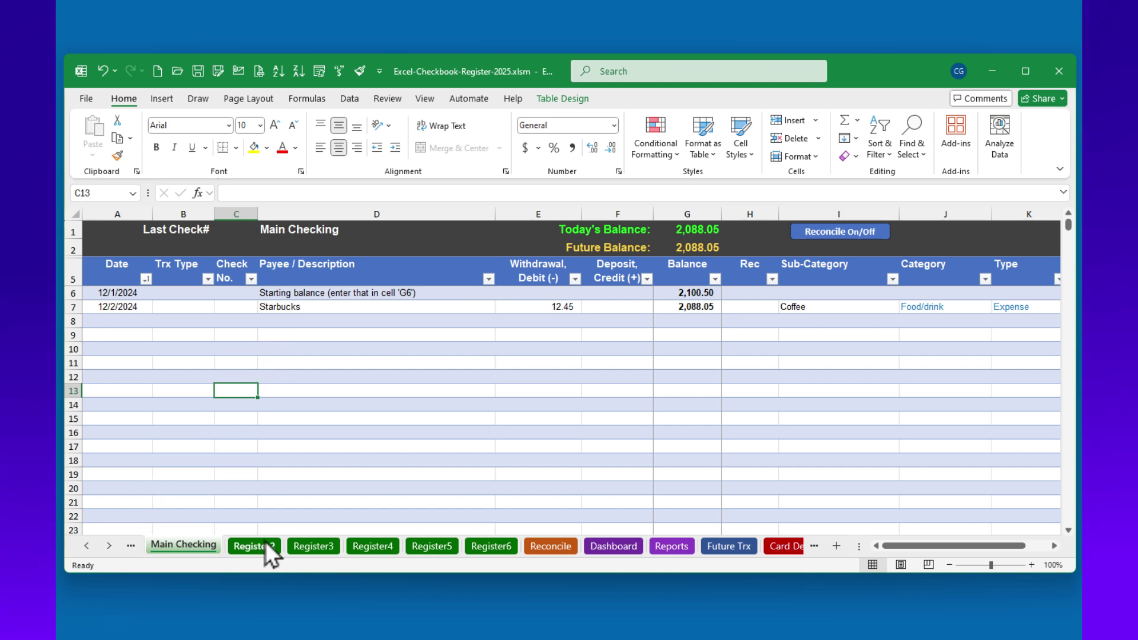
Step: On the Settings sheet, add 'Shell Gas Station' to the Frequently Used Payees list
{"action": "left_click", "coordinate": [87, 546]}
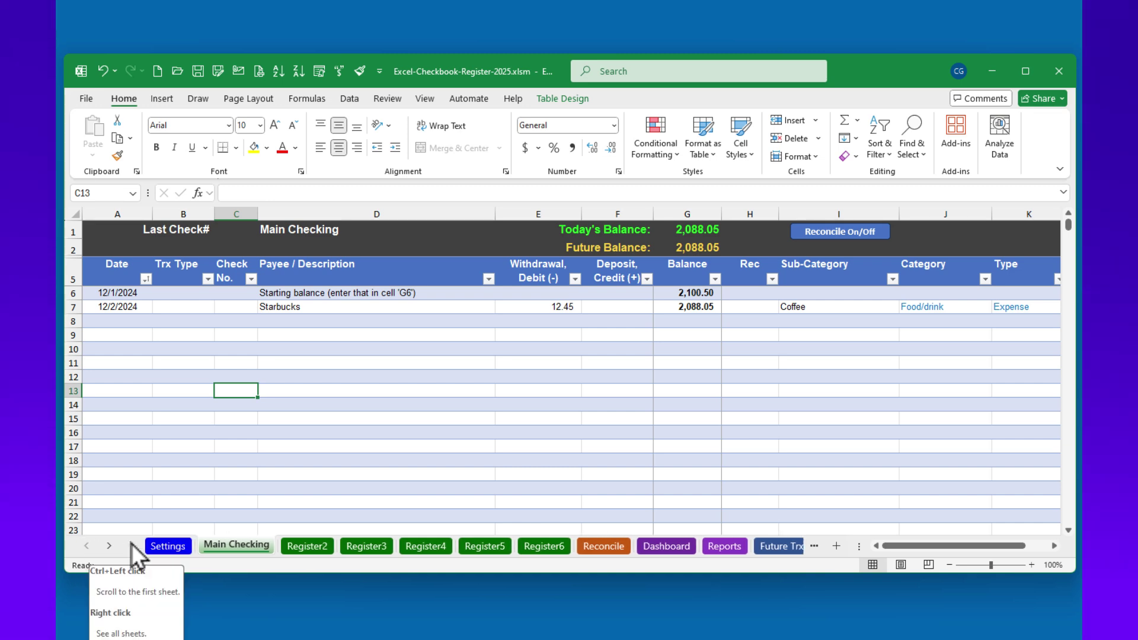
{"action": "left_click", "coordinate": [169, 546]}
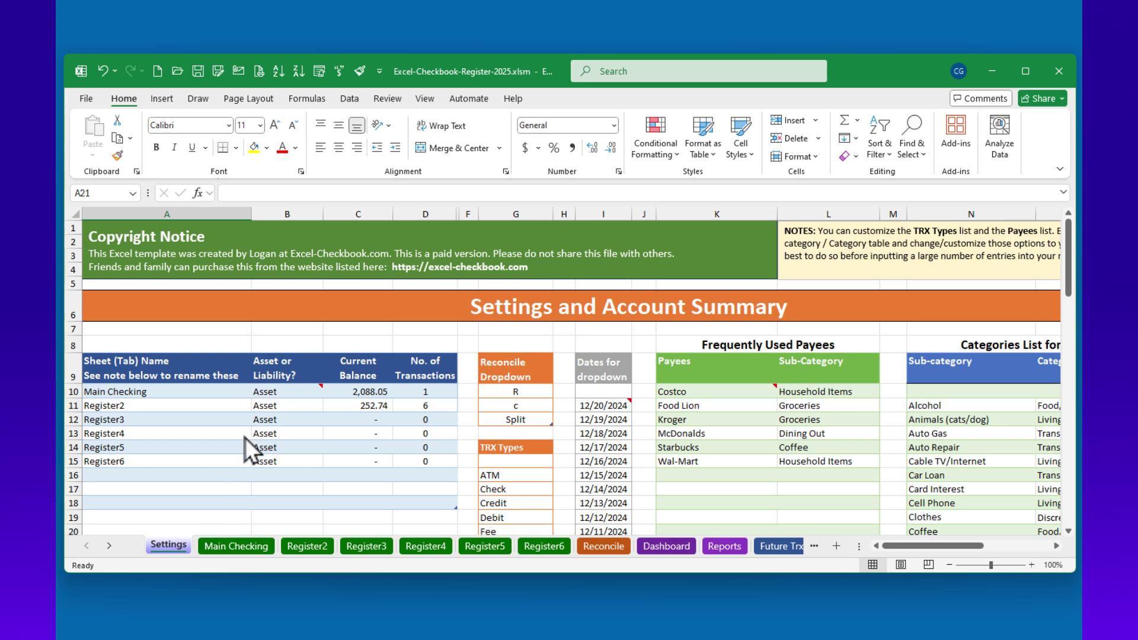
{"action": "scroll", "coordinate": [436, 449], "scroll_direction": "down", "scroll_amount": 2}
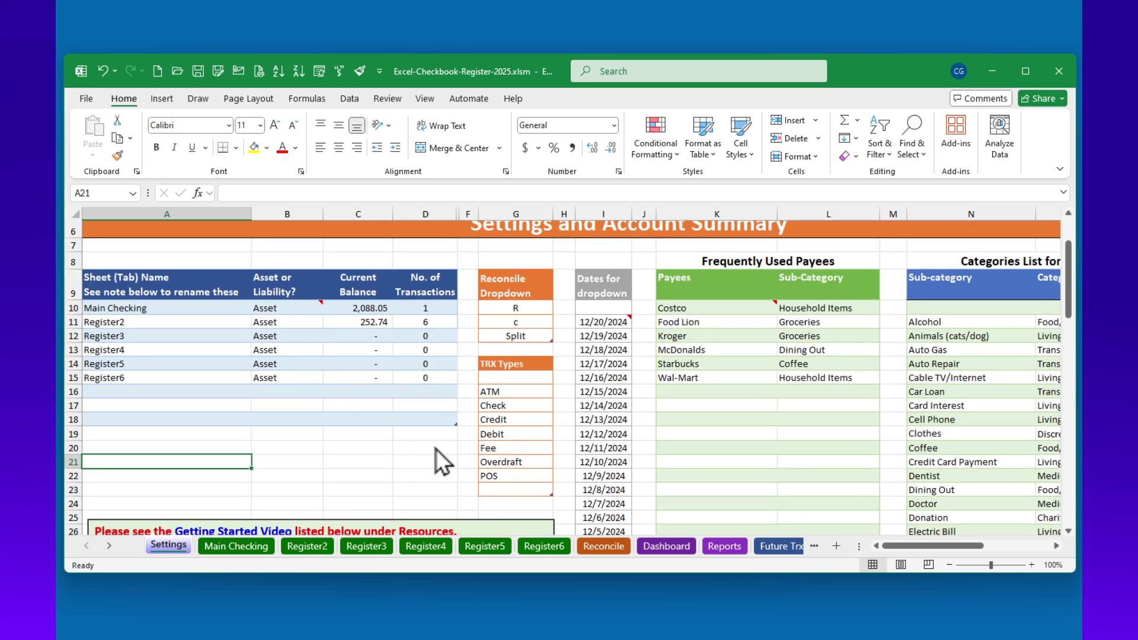
{"action": "left_click", "coordinate": [498, 392]}
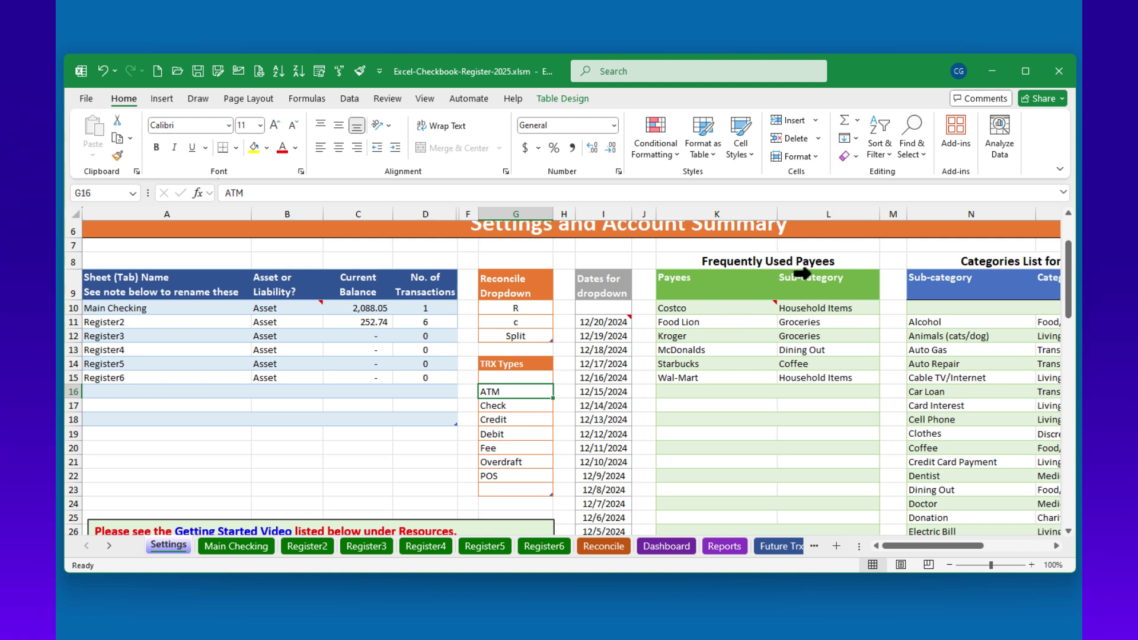
{"action": "left_click", "coordinate": [715, 390]}
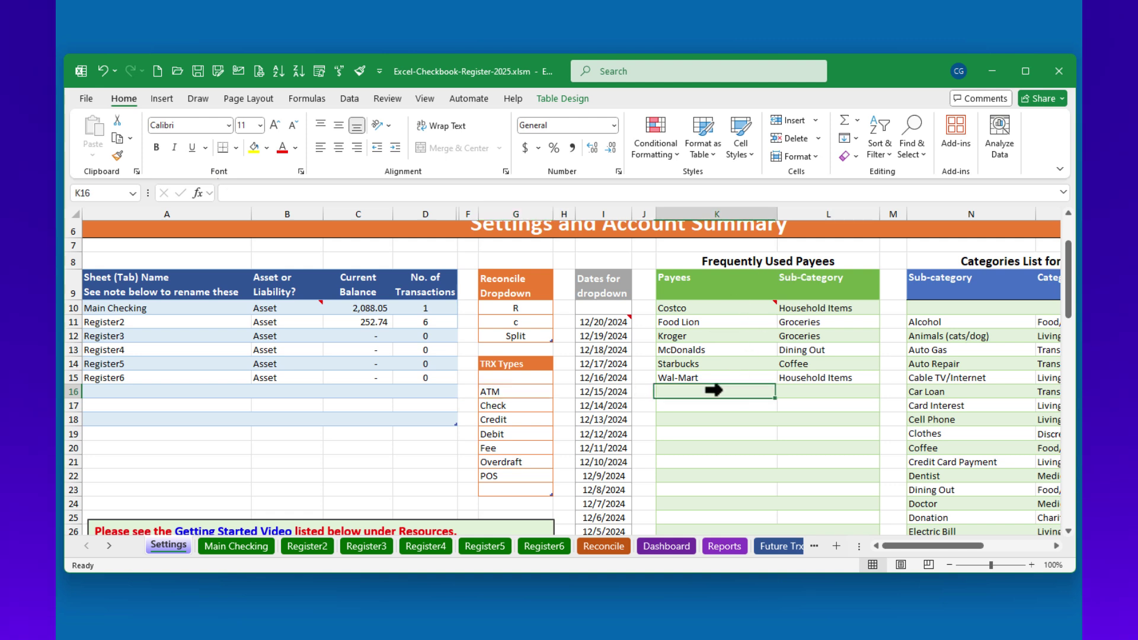
{"action": "type", "text": "She"}
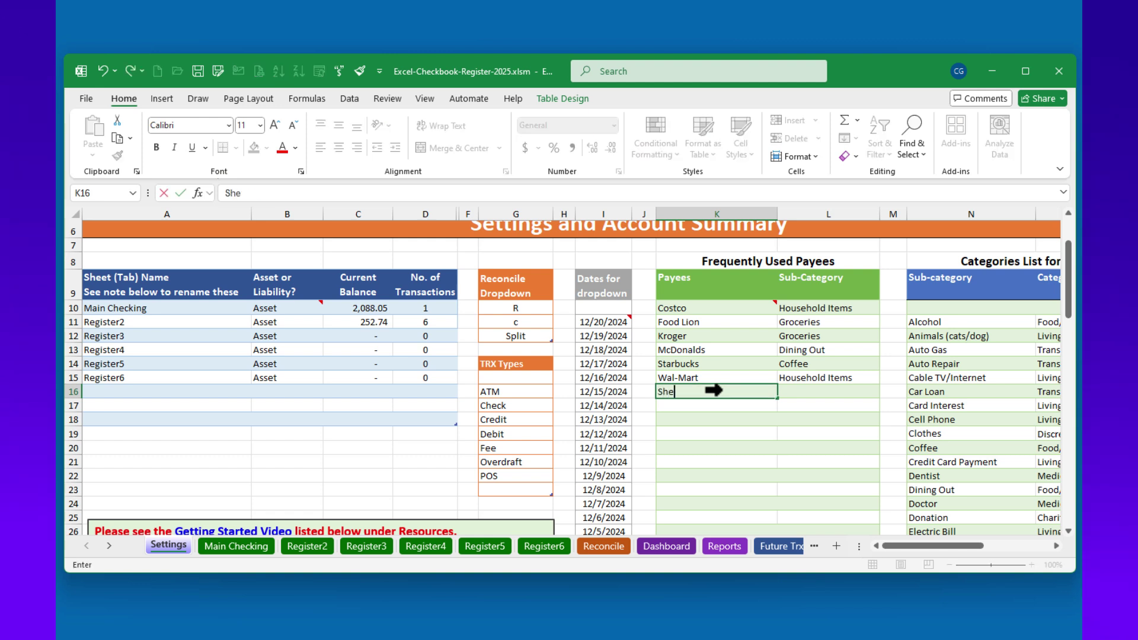
{"action": "type", "text": "ll Gas Station"}
{"action": "key", "text": "Return"}
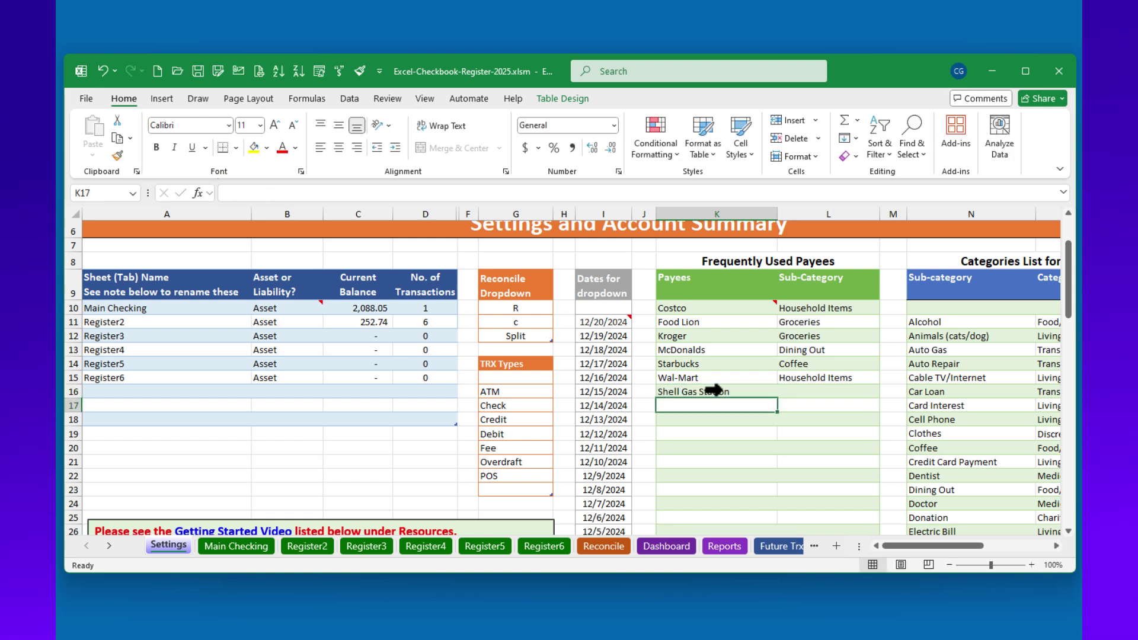
Step: Give Shell Gas Station the Auto Gas sub-category
{"action": "left_click", "coordinate": [809, 391]}
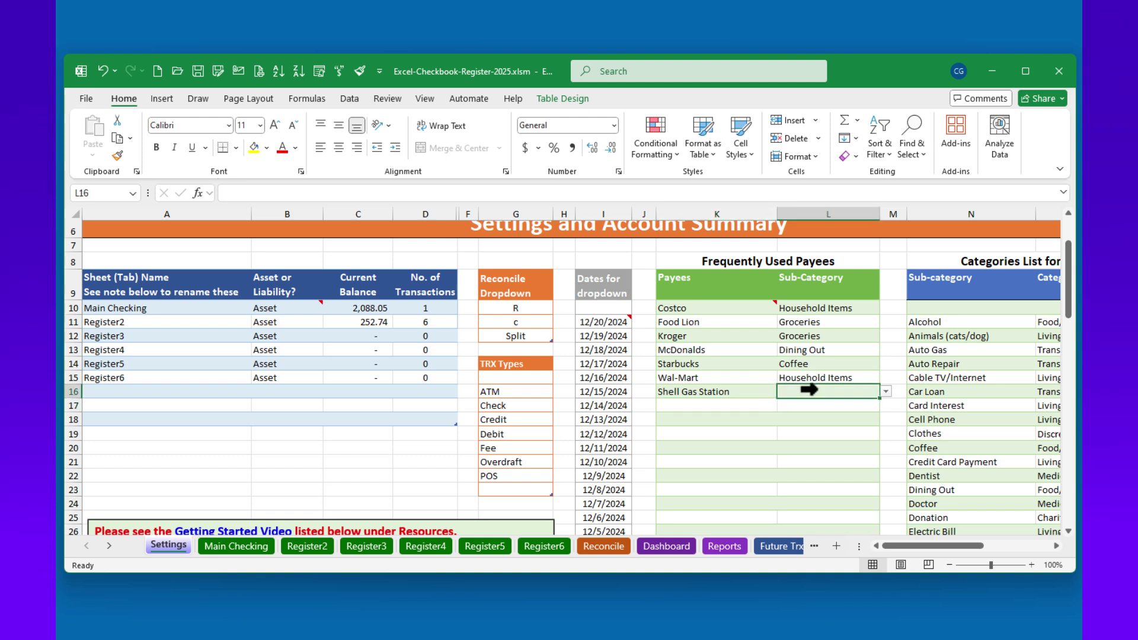
{"action": "left_click", "coordinate": [886, 392]}
{"action": "left_click", "coordinate": [825, 441]}
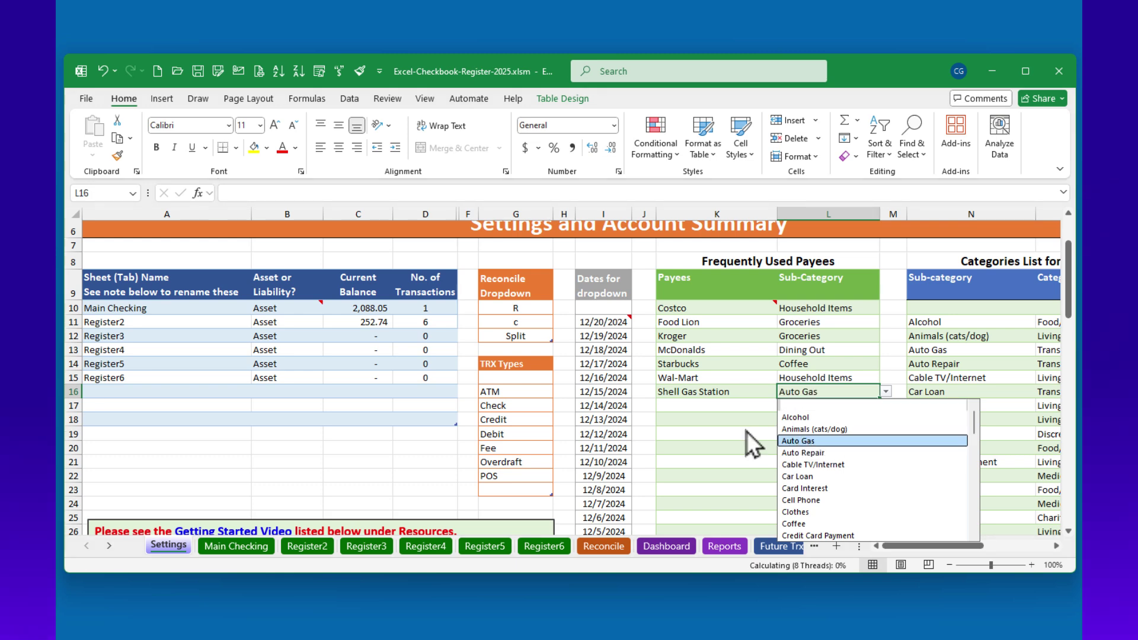
{"action": "left_click", "coordinate": [698, 409]}
{"action": "left_click_drag", "start_coordinate": [925, 545], "coordinate": [962, 545]}
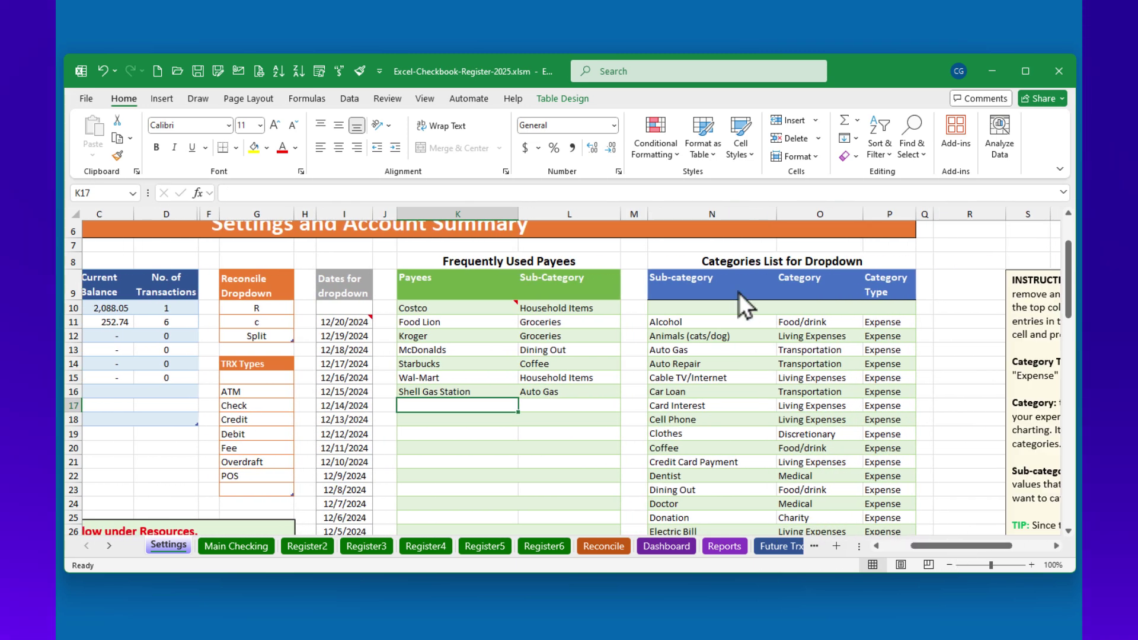
{"action": "scroll", "coordinate": [727, 361], "scroll_direction": "down", "scroll_amount": 2}
{"action": "scroll", "coordinate": [723, 365], "scroll_direction": "up", "scroll_amount": 2}
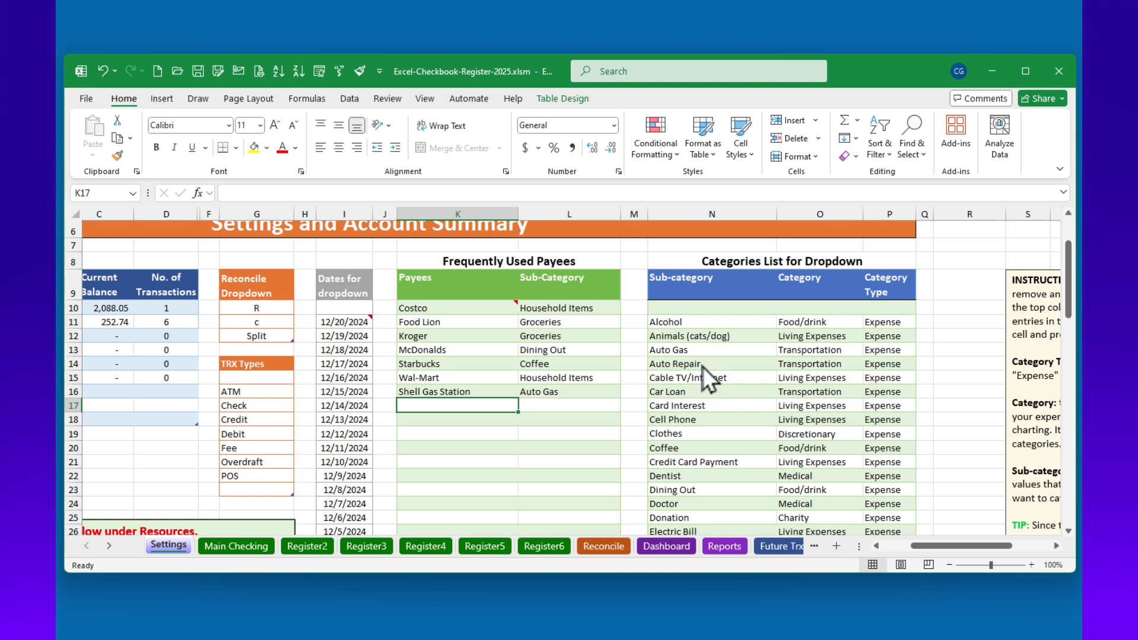
{"action": "left_click_drag", "start_coordinate": [927, 548], "coordinate": [962, 536]}
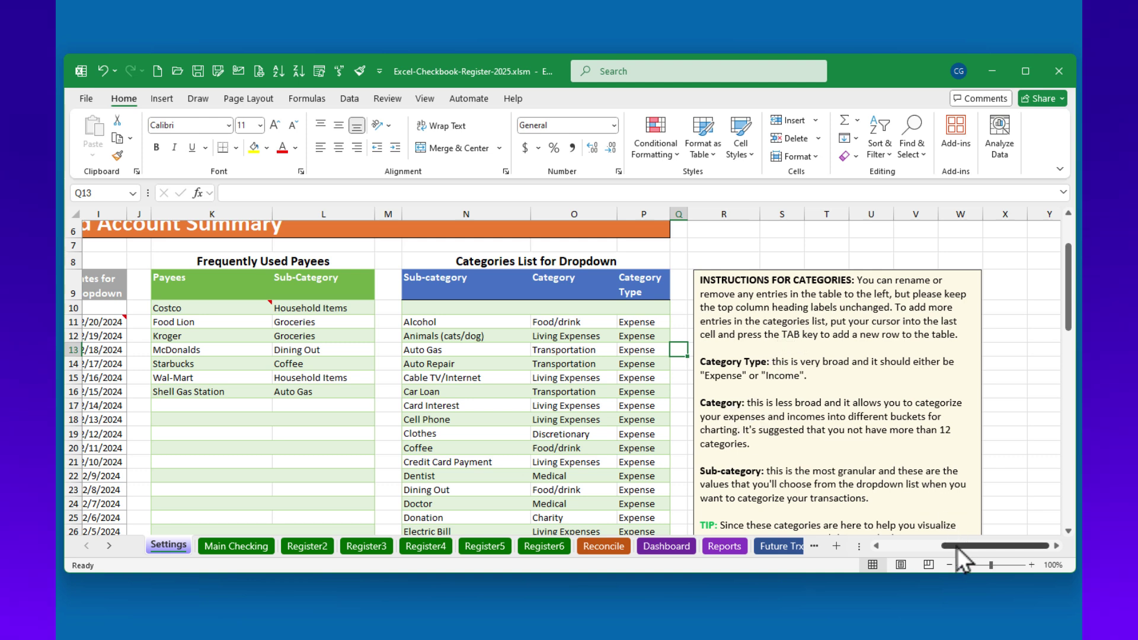
{"action": "left_click_drag", "start_coordinate": [958, 547], "coordinate": [827, 547]}
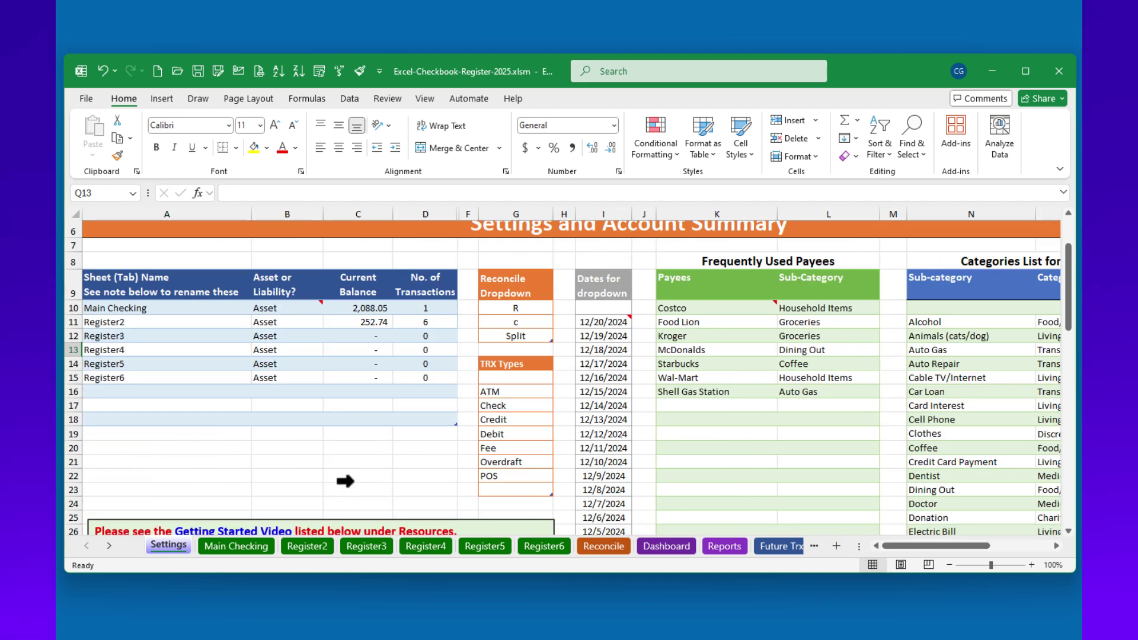
{"action": "left_click", "coordinate": [237, 475]}
{"action": "key", "text": "Up"}
{"action": "key", "text": "Up"}
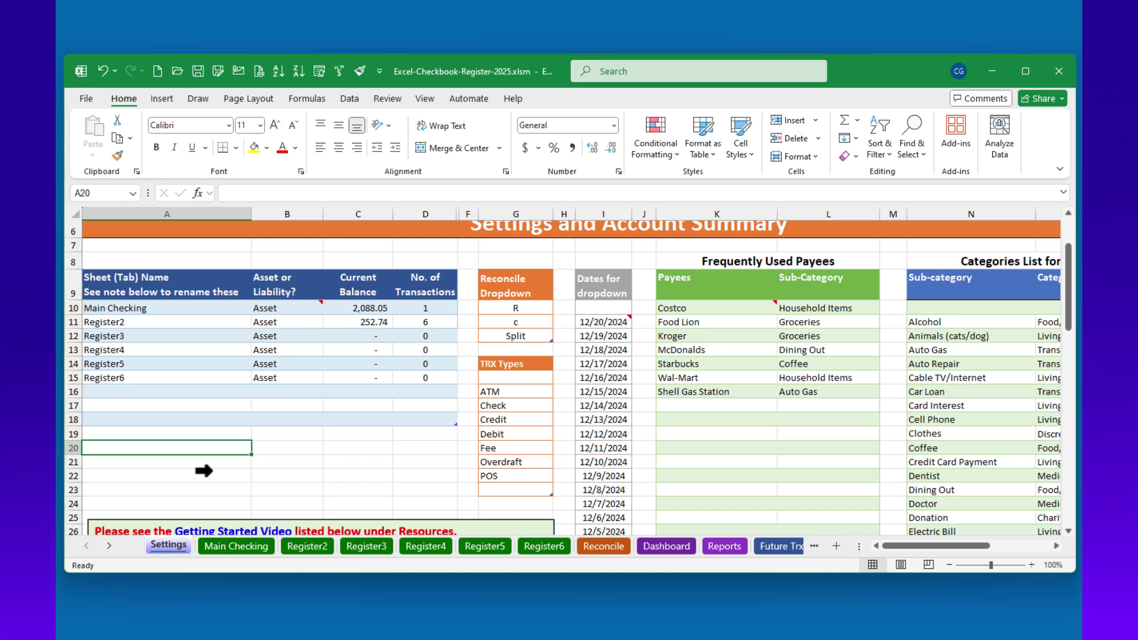
{"action": "scroll", "coordinate": [204, 471], "scroll_direction": "down", "scroll_amount": 9}
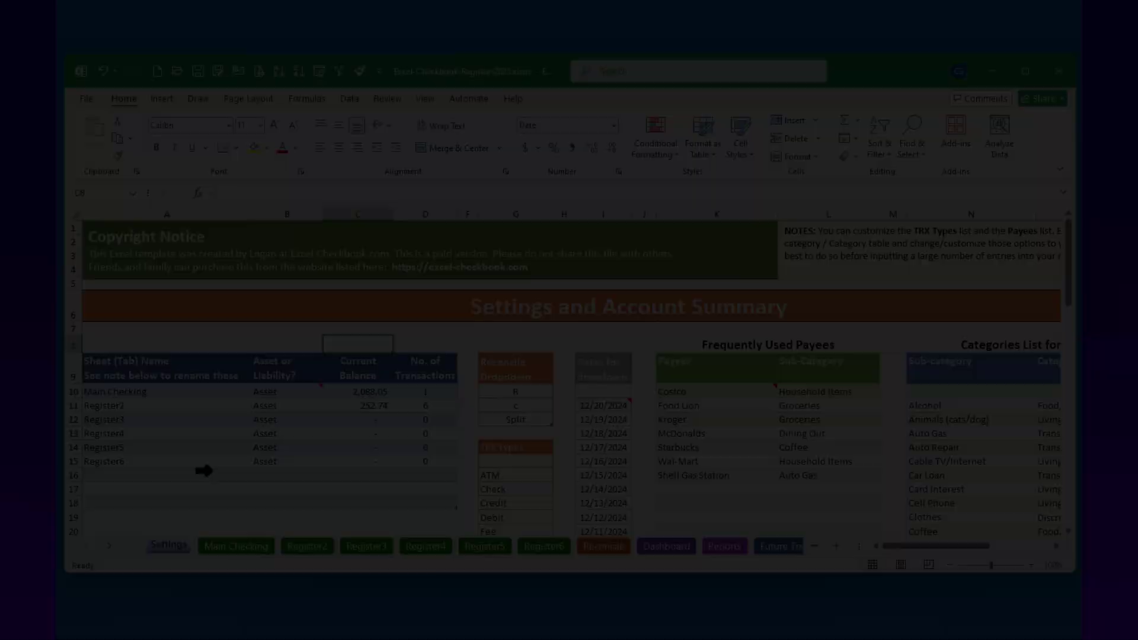
Step: Move past Register2 to the Card Debt sheet showing three card balances, 62% paid off
{"action": "key", "text": "ctrl+Page_Down"}
{"action": "key", "text": "ctrl+Page_Down"}
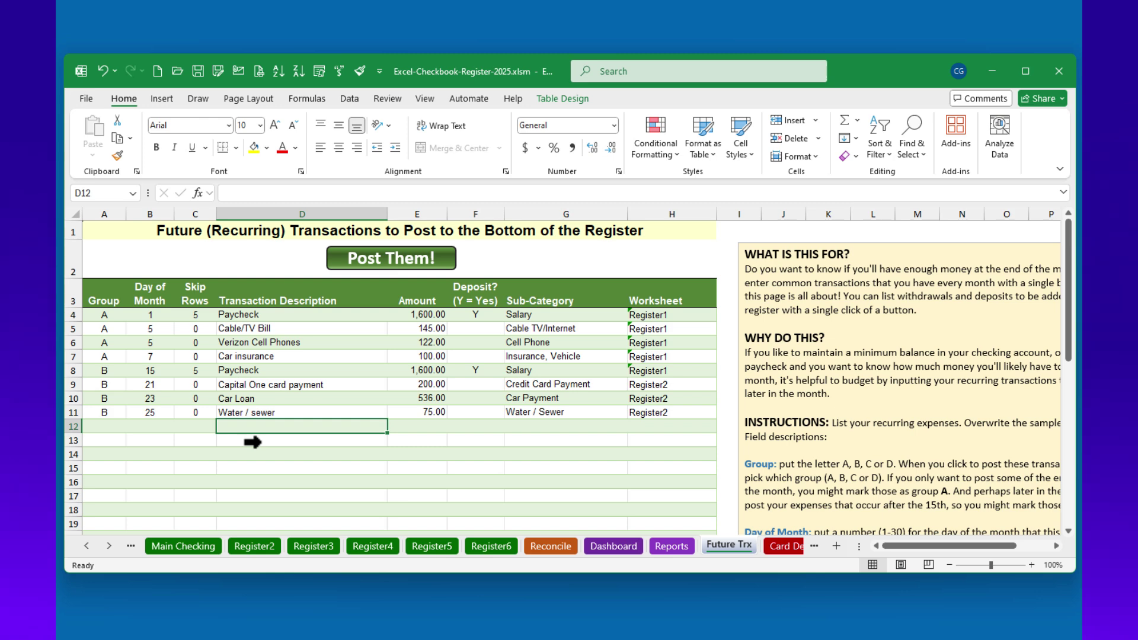
{"action": "key", "text": "ctrl+Page_Down"}
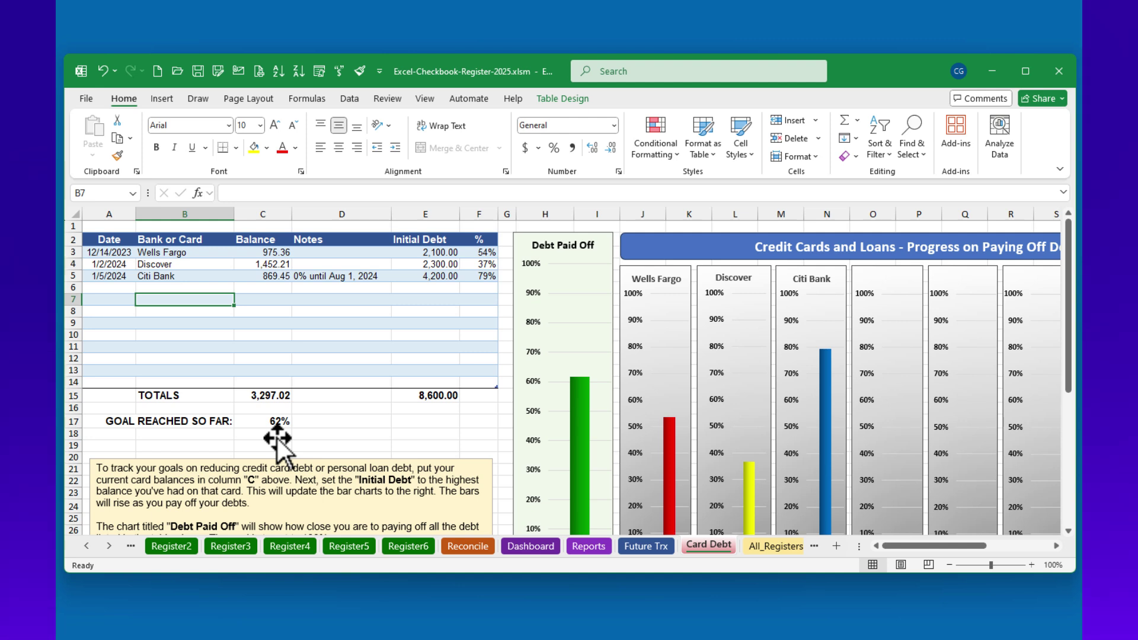
{"action": "key", "text": "Up"}
{"action": "key", "text": "Up"}
{"action": "key", "text": "Up"}
{"action": "key", "text": "Up"}
{"action": "key", "text": "Right"}
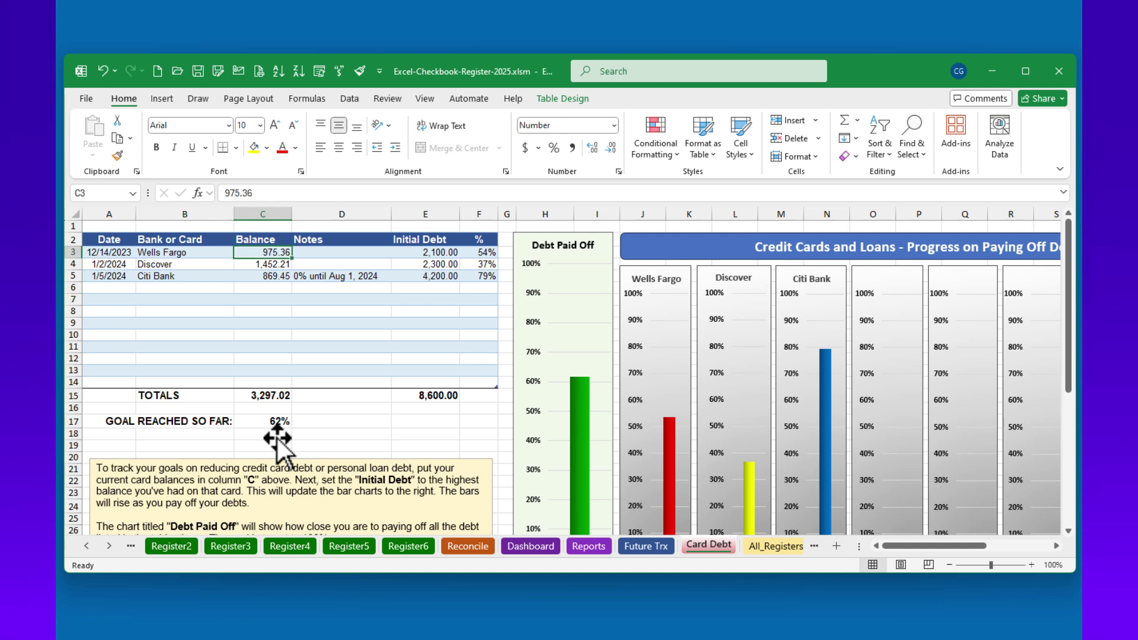